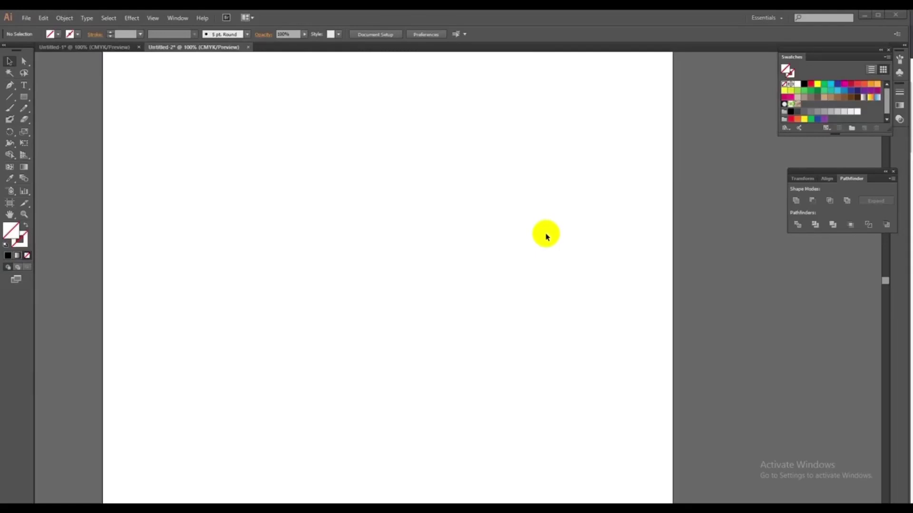
# Step: Draw a long thin rectangle, about 520 by 42 pt, across the upper artboard
pyautogui.click(311, 14)
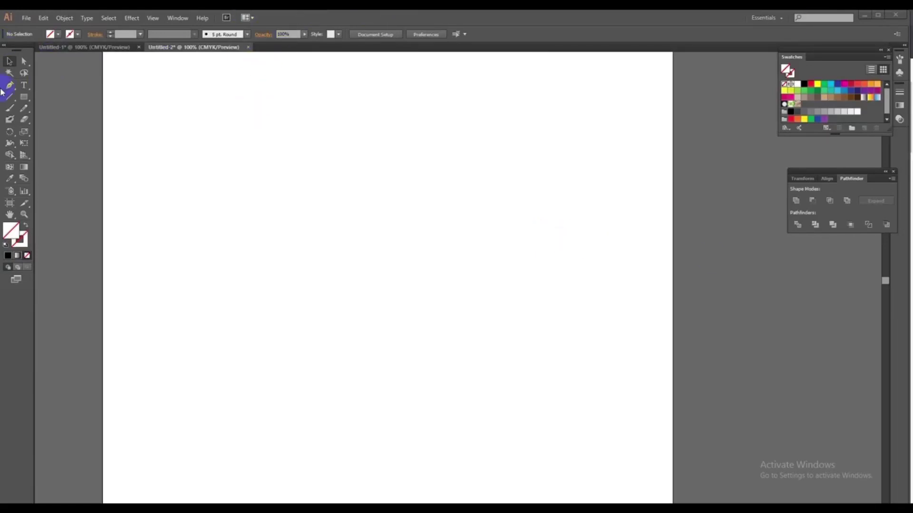
pyautogui.moveTo(22, 104); pyautogui.dragTo(59, 98)
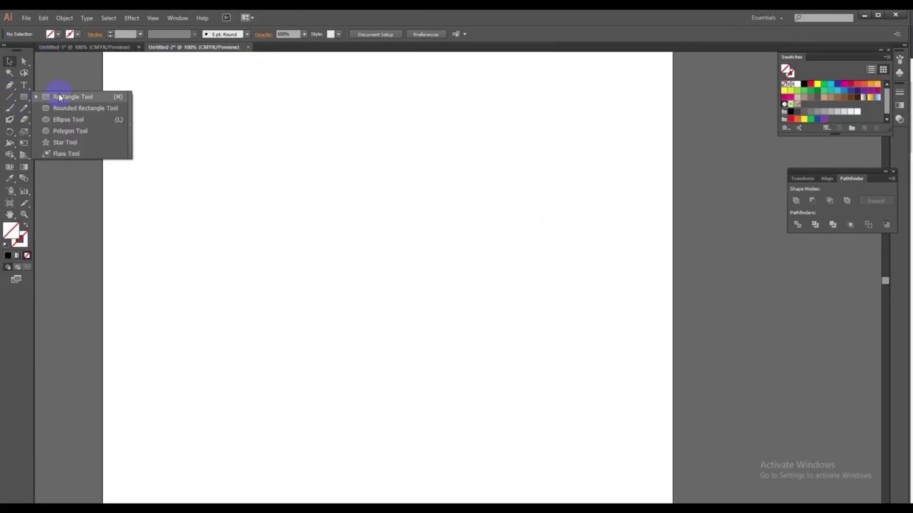
pyautogui.click(59, 98)
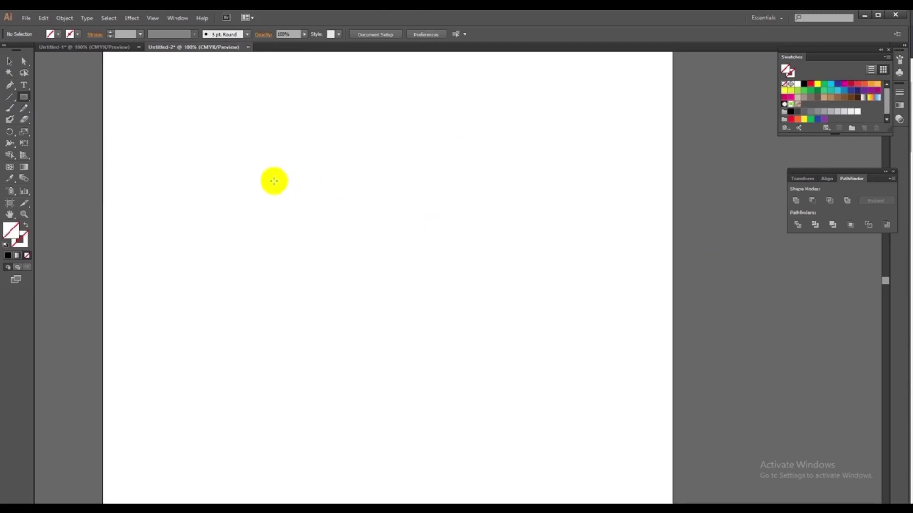
pyautogui.moveTo(259, 176)
pyautogui.mouseDown()
pyautogui.moveTo(385, 195)
pyautogui.moveTo(506, 195)
pyautogui.mouseUp()
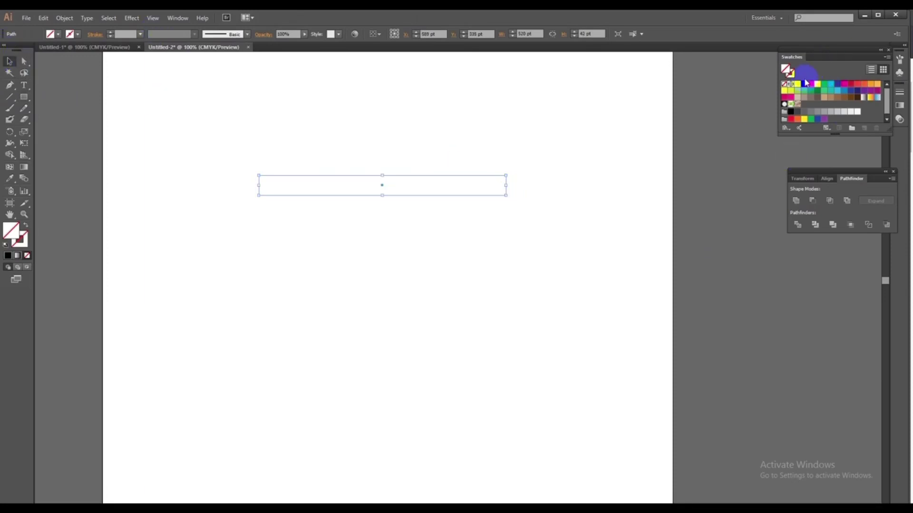
# Step: Give the long rectangle a dark navy swatch fill and keep it selected
pyautogui.click(856, 91)
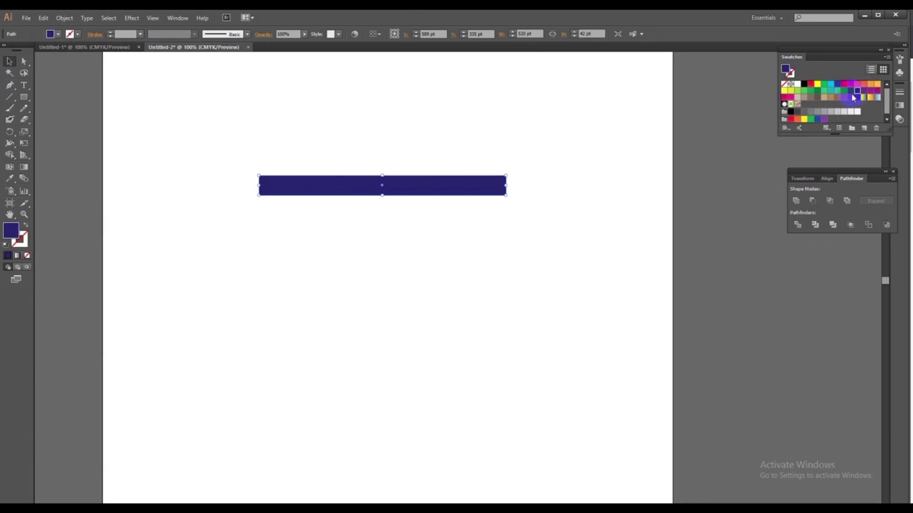
pyautogui.click(850, 94)
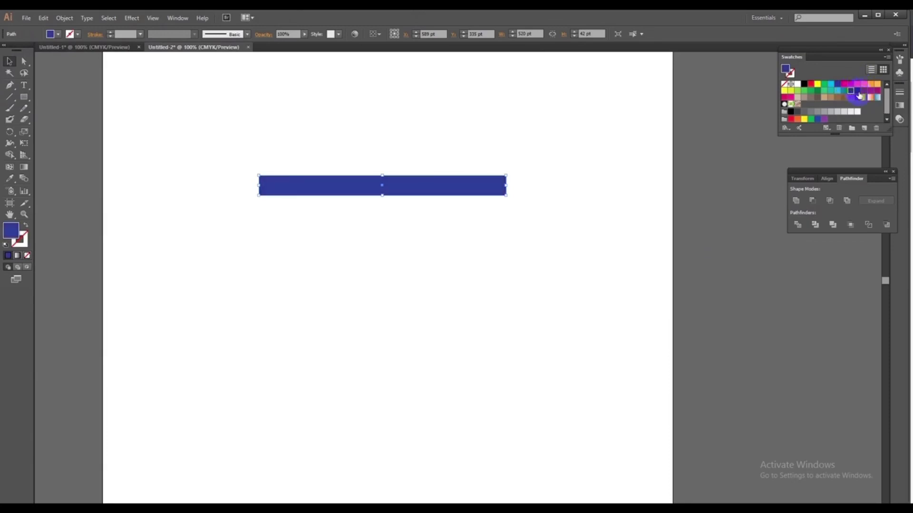
pyautogui.click(857, 92)
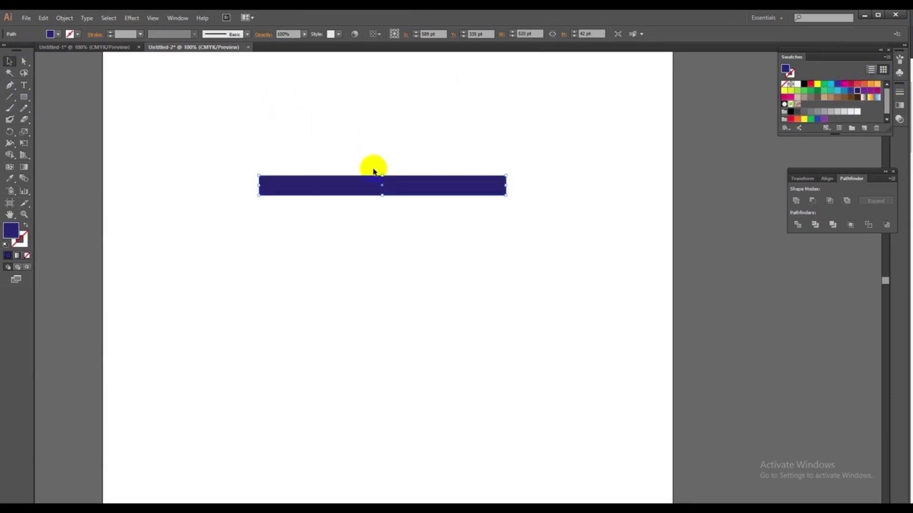
pyautogui.click(504, 169)
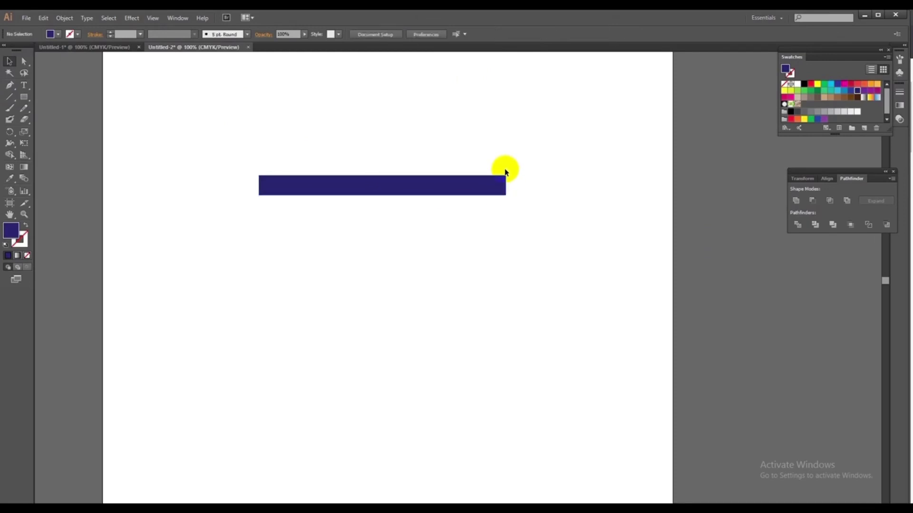
pyautogui.click(487, 176)
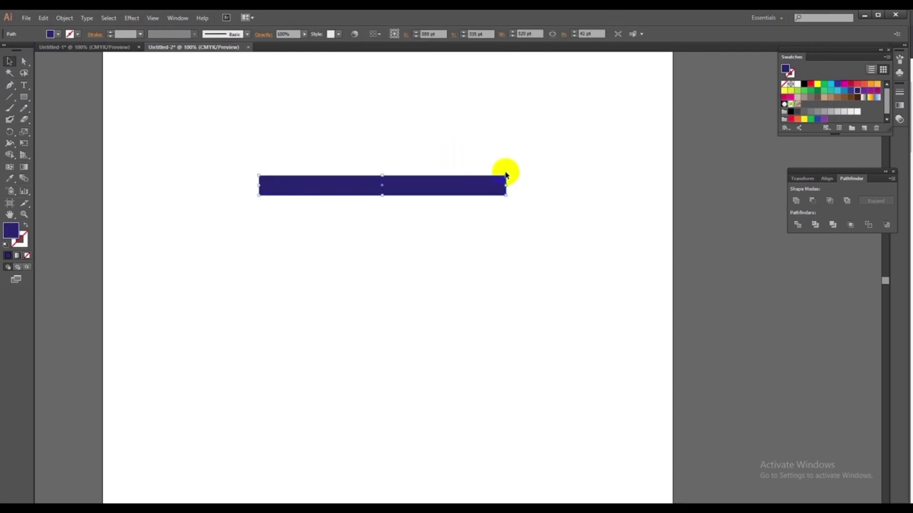
# Step: Rotate the navy bar about 90° so it stands upright, centred in view
pyautogui.moveTo(504, 170); pyautogui.dragTo(375, 130)
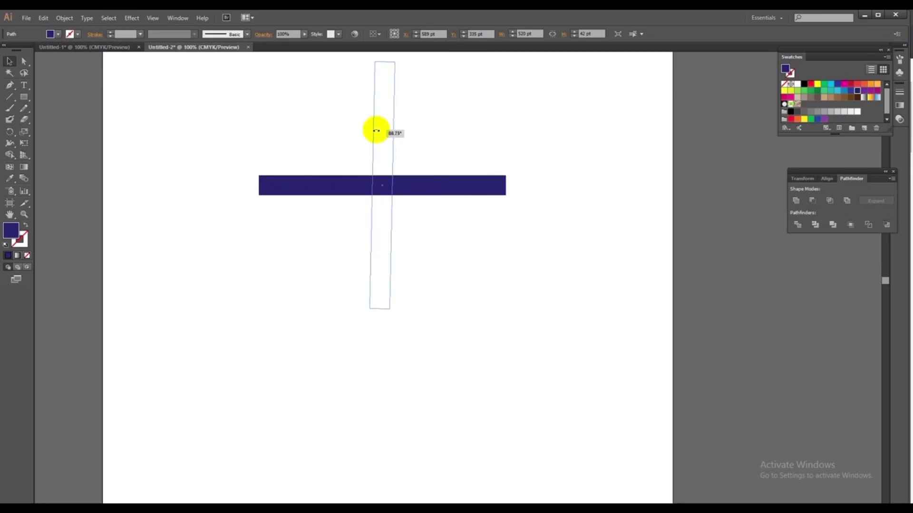
pyautogui.moveTo(375, 130); pyautogui.dragTo(374, 130)
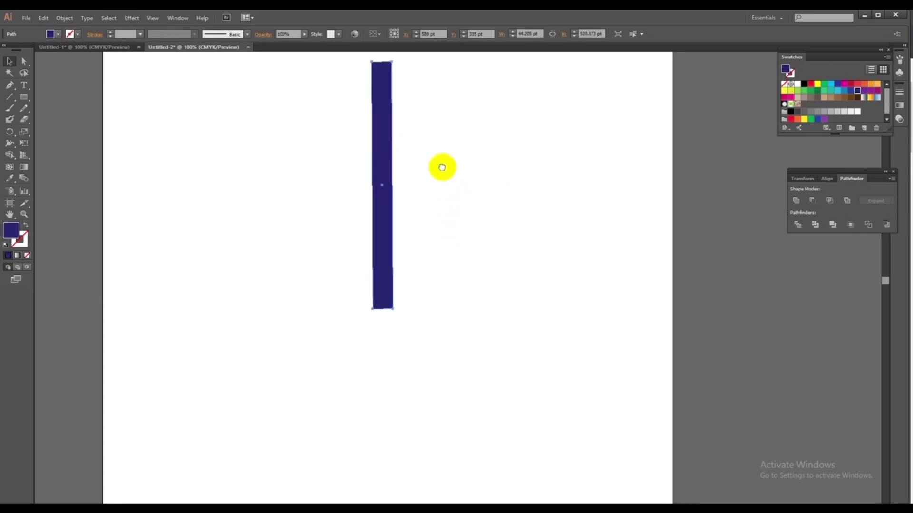
pyautogui.moveTo(441, 168); pyautogui.dragTo(442, 239)
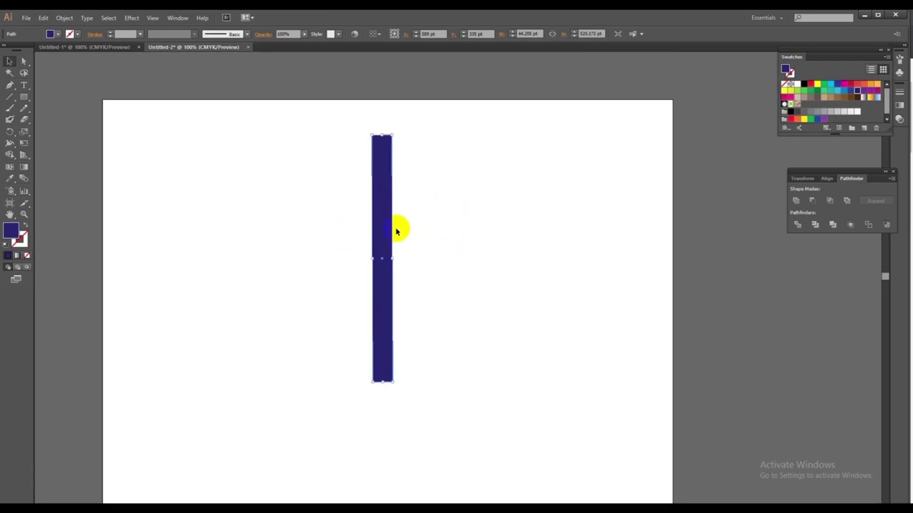
pyautogui.moveTo(470, 285); pyautogui.dragTo(497, 201)
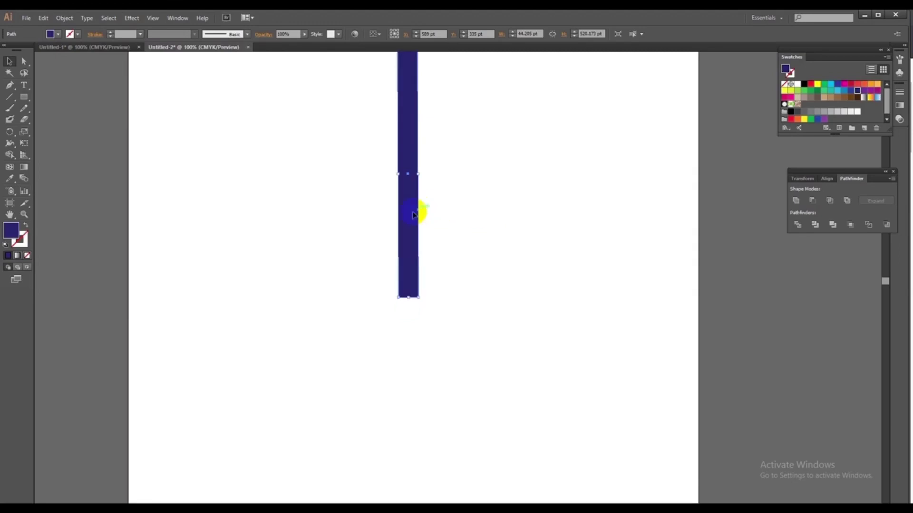
pyautogui.moveTo(408, 217)
pyautogui.mouseDown()
pyautogui.moveTo(395, 299)
pyautogui.moveTo(400, 220)
pyautogui.mouseUp()
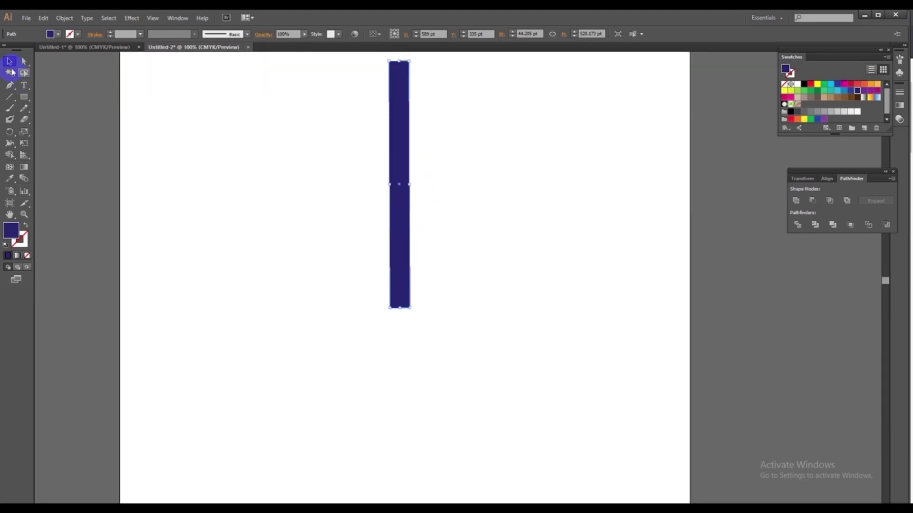
# Step: Move the upright bar down and right, then Alt-drag copies into three evenly spaced bars
pyautogui.click(9, 63)
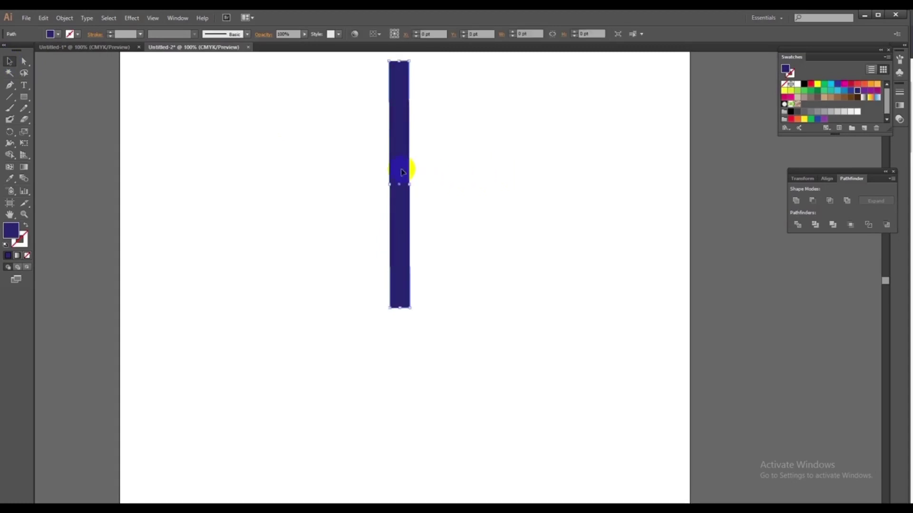
pyautogui.moveTo(401, 172)
pyautogui.mouseDown()
pyautogui.moveTo(401, 325)
pyautogui.moveTo(495, 181)
pyautogui.moveTo(447, 310)
pyautogui.mouseUp()
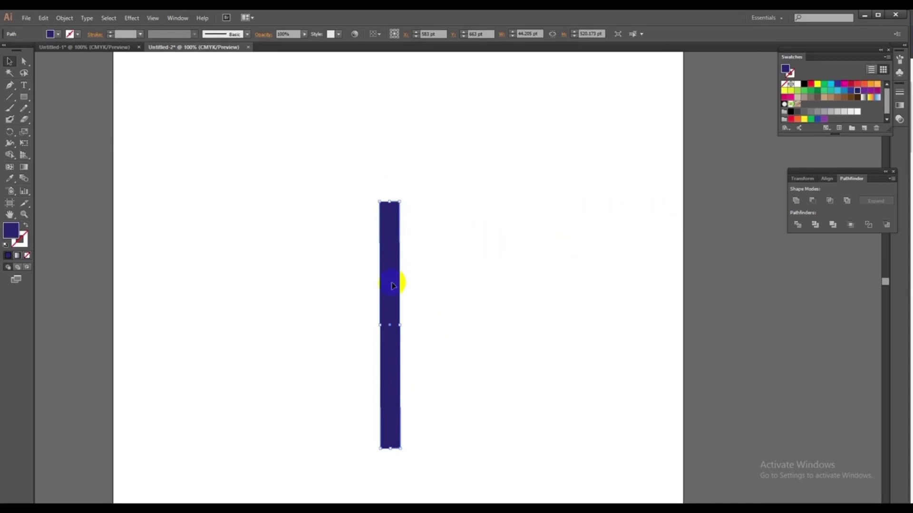
pyautogui.moveTo(392, 285); pyautogui.dragTo(508, 293)
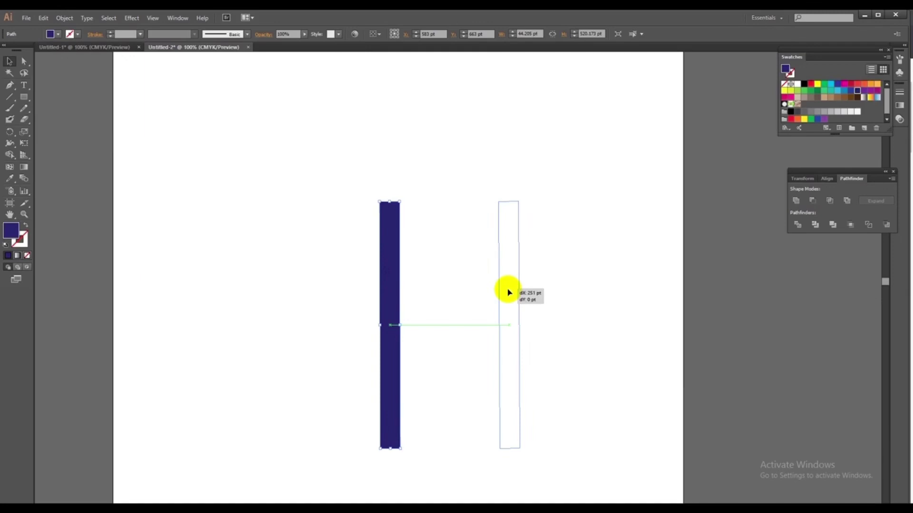
pyautogui.moveTo(507, 292); pyautogui.dragTo(500, 291)
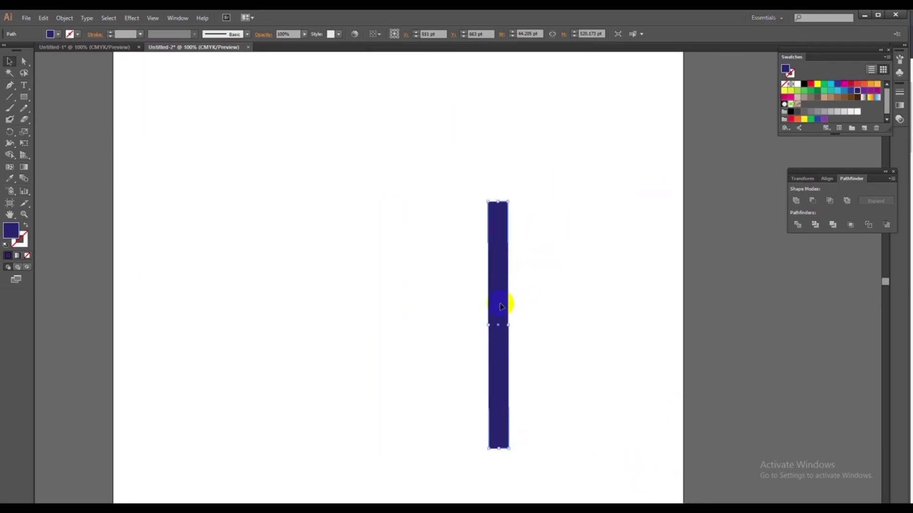
pyautogui.moveTo(501, 307)
pyautogui.mouseDown()
pyautogui.moveTo(377, 312)
pyautogui.moveTo(563, 316)
pyautogui.moveTo(555, 314)
pyautogui.mouseUp()
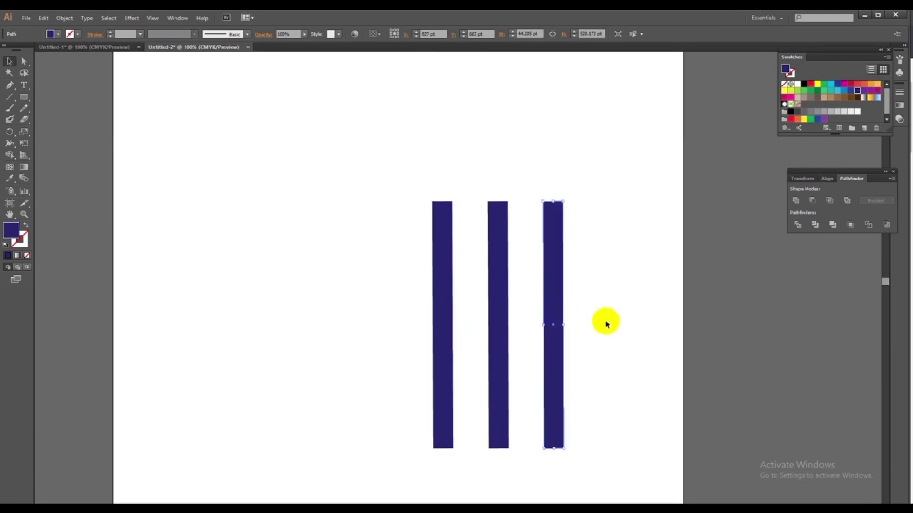
# Step: Duplicate the leftmost bar to its left and nudge the narrow copy further left
pyautogui.click(611, 319)
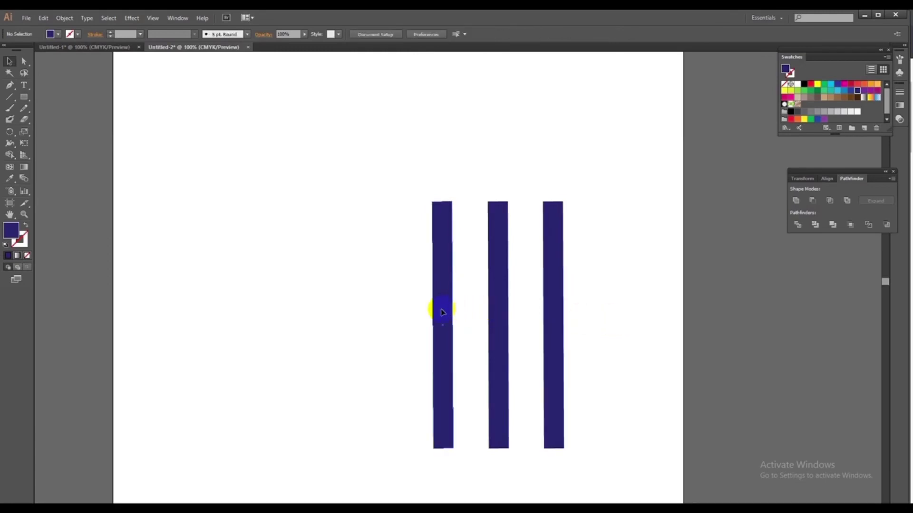
pyautogui.click(442, 312)
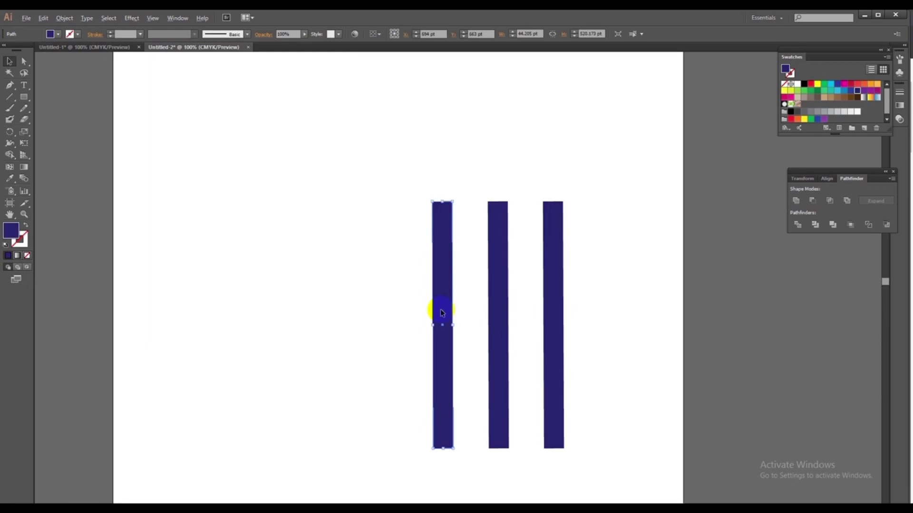
pyautogui.moveTo(442, 312); pyautogui.dragTo(399, 314)
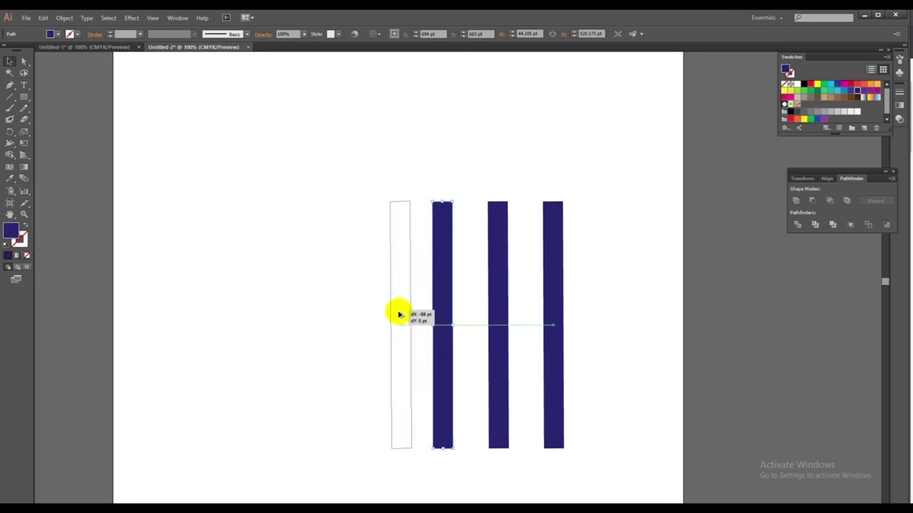
pyautogui.moveTo(399, 315); pyautogui.dragTo(405, 325)
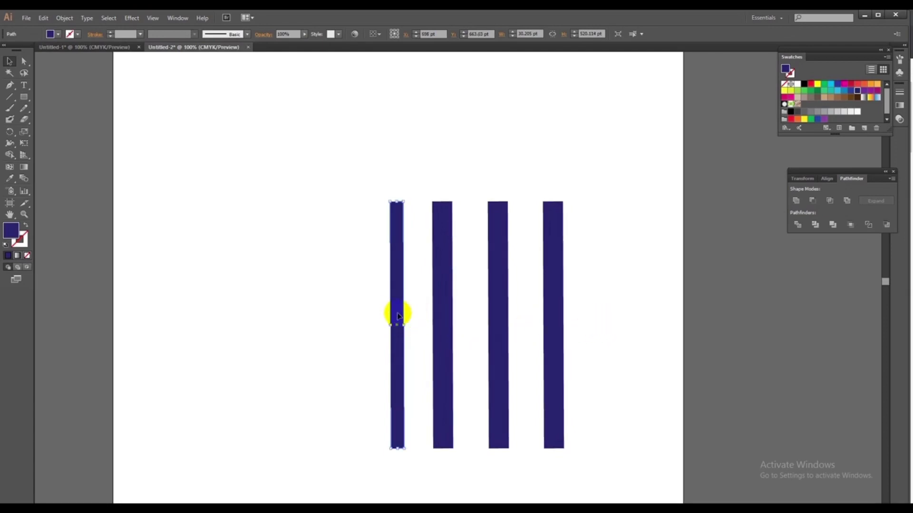
pyautogui.moveTo(397, 317); pyautogui.dragTo(389, 317)
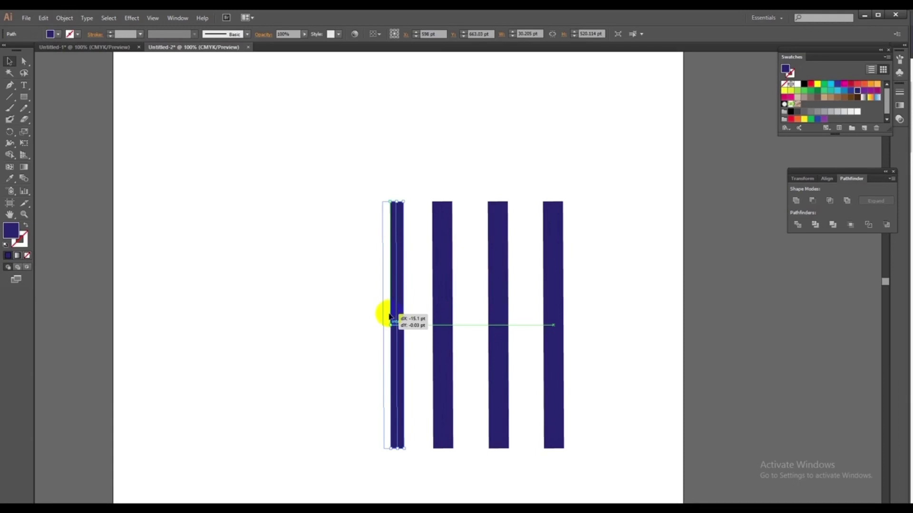
pyautogui.moveTo(389, 316); pyautogui.dragTo(389, 317)
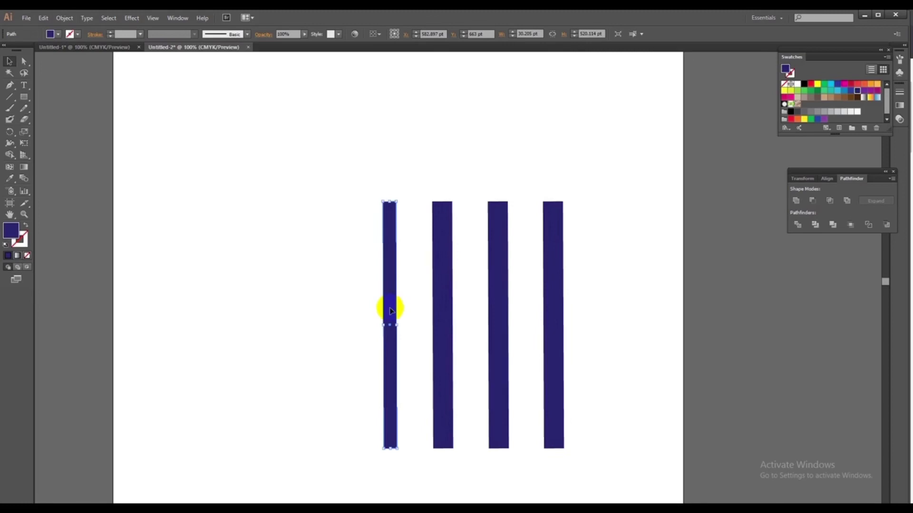
pyautogui.moveTo(390, 314); pyautogui.dragTo(379, 315)
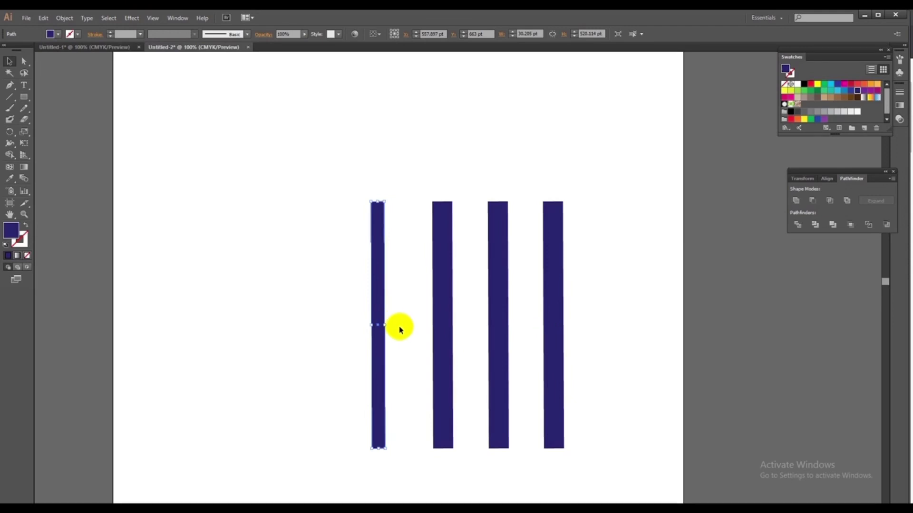
# Step: Add two more narrow navy bars at the far left, making six upright bars
pyautogui.moveTo(385, 326)
pyautogui.mouseDown()
pyautogui.moveTo(312, 309)
pyautogui.moveTo(328, 325)
pyautogui.mouseUp()
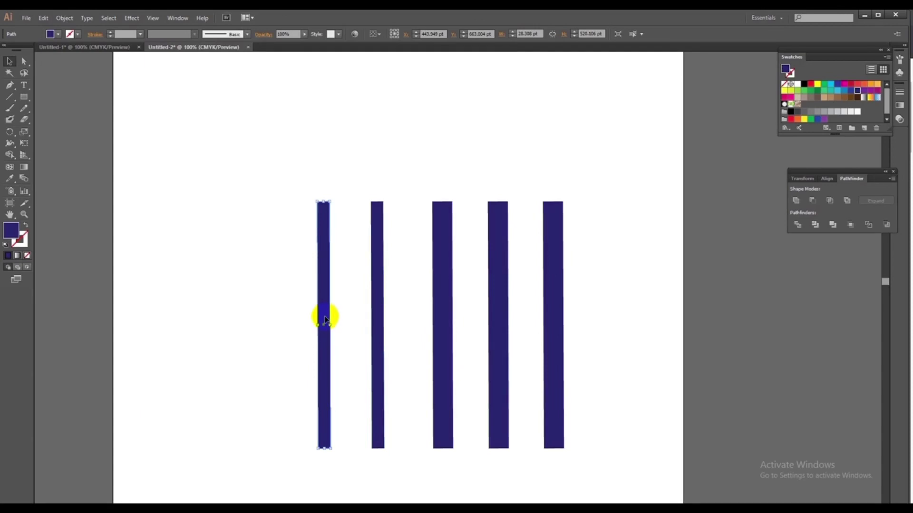
pyautogui.moveTo(325, 320); pyautogui.dragTo(265, 318)
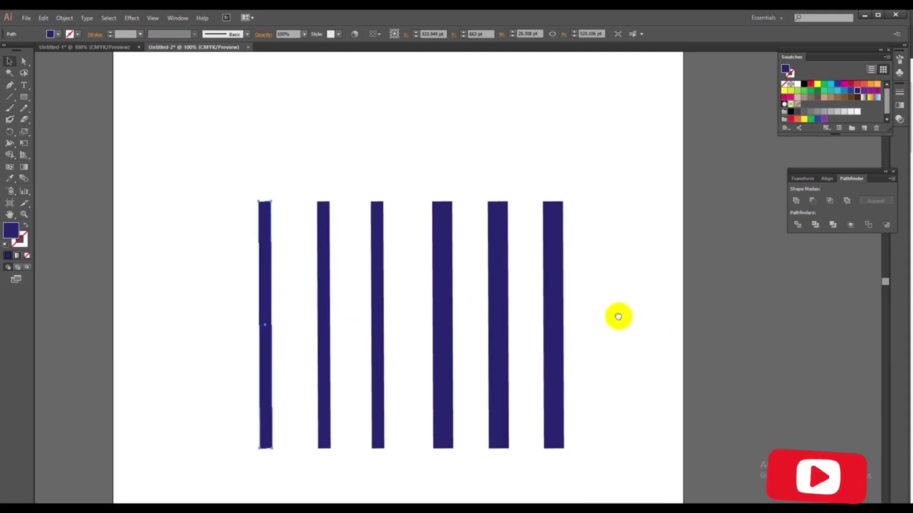
pyautogui.moveTo(618, 316)
pyautogui.mouseDown()
pyautogui.moveTo(609, 261)
pyautogui.moveTo(590, 292)
pyautogui.mouseUp()
pyautogui.click(607, 264)
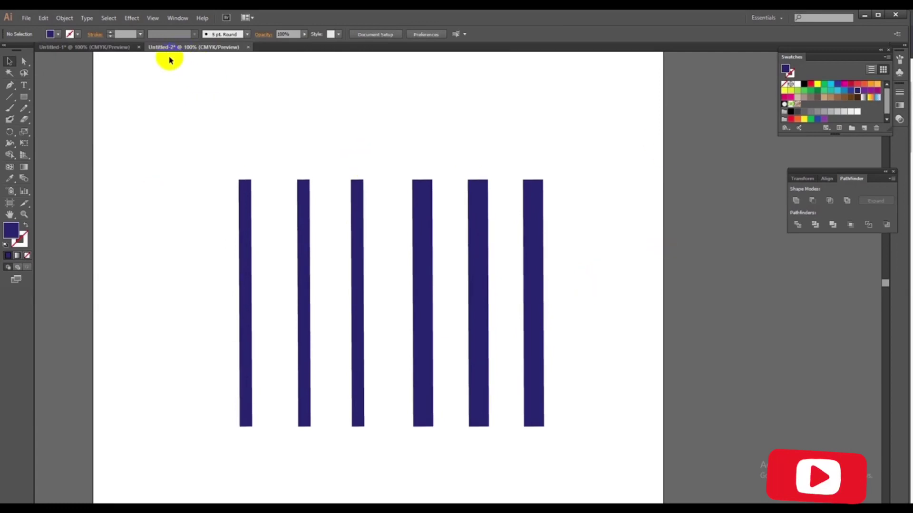
# Step: Draw a long thin navy rectangle in the space above the bars
pyautogui.moveTo(24, 97); pyautogui.dragTo(57, 95)
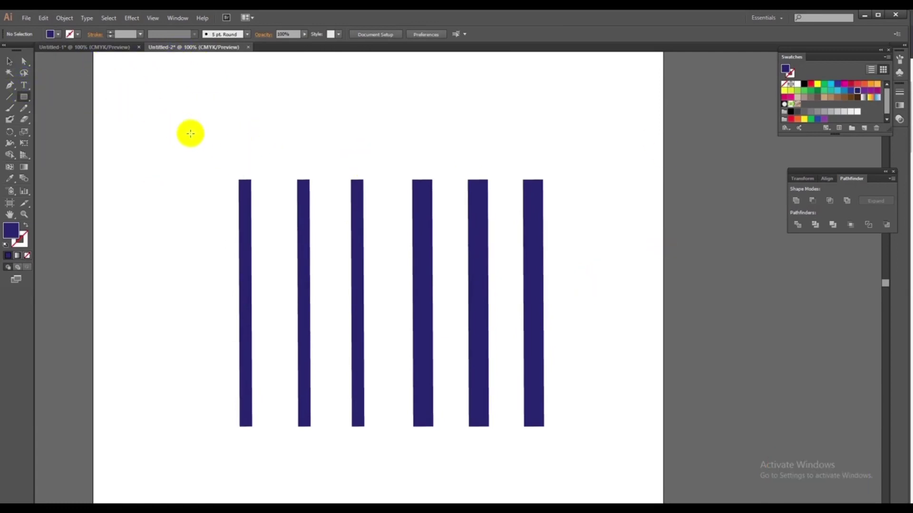
pyautogui.moveTo(196, 135); pyautogui.dragTo(179, 177)
pyautogui.moveTo(191, 141)
pyautogui.mouseDown()
pyautogui.moveTo(238, 157)
pyautogui.moveTo(294, 155)
pyautogui.mouseUp()
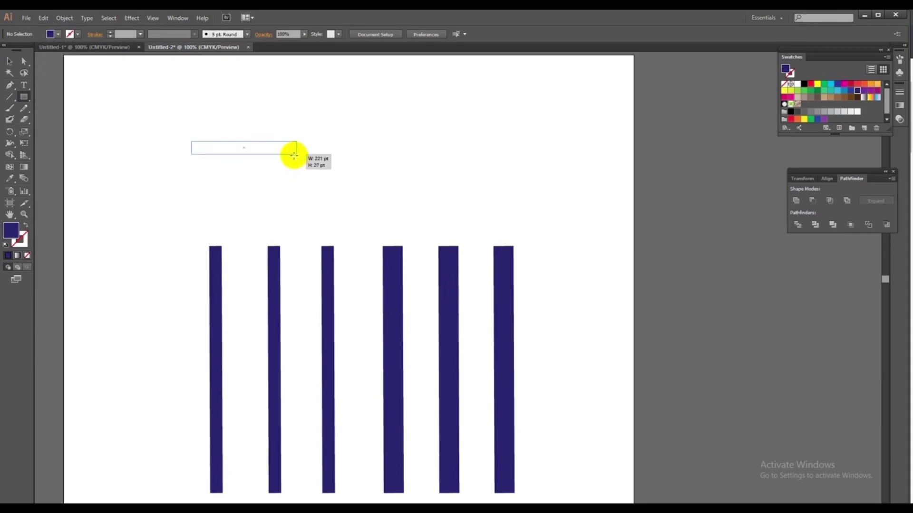
pyautogui.moveTo(293, 155); pyautogui.dragTo(307, 153)
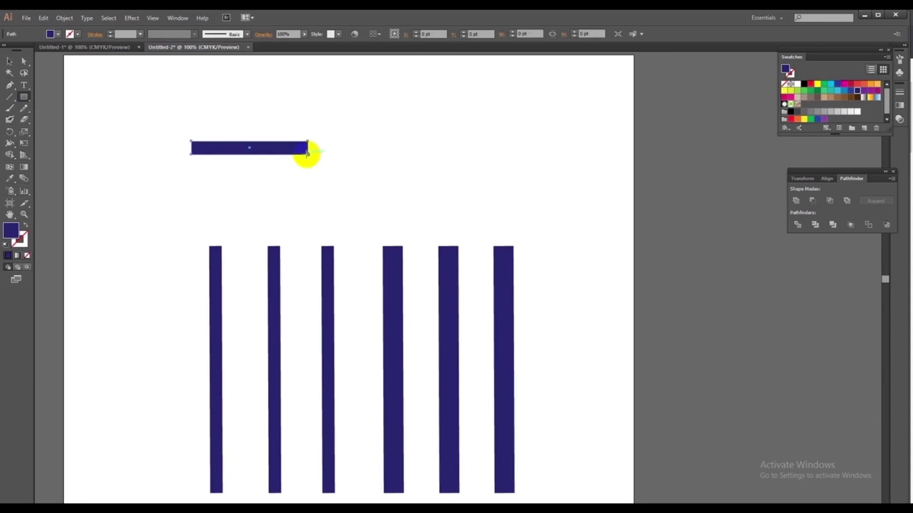
# Step: Rotate the thin bar about 26° and lay it across the three narrow bars' tops
pyautogui.click(6, 62)
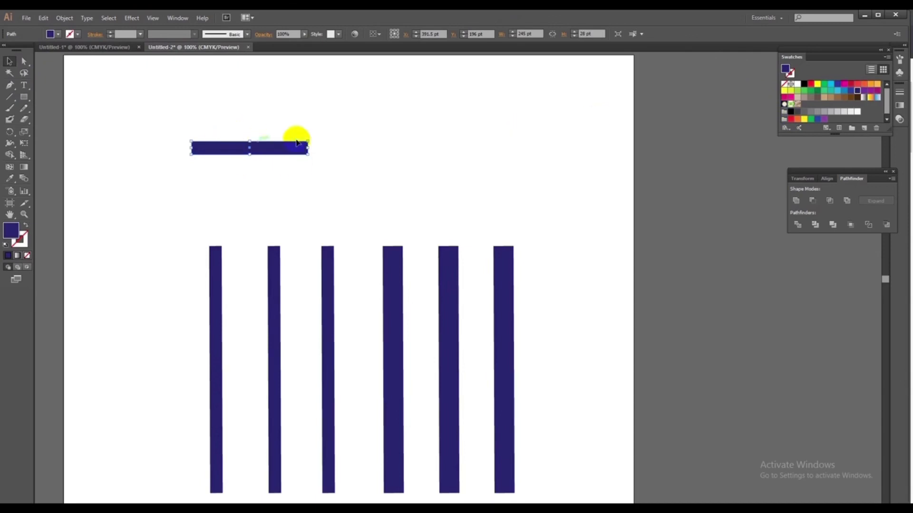
pyautogui.moveTo(307, 137); pyautogui.dragTo(289, 118)
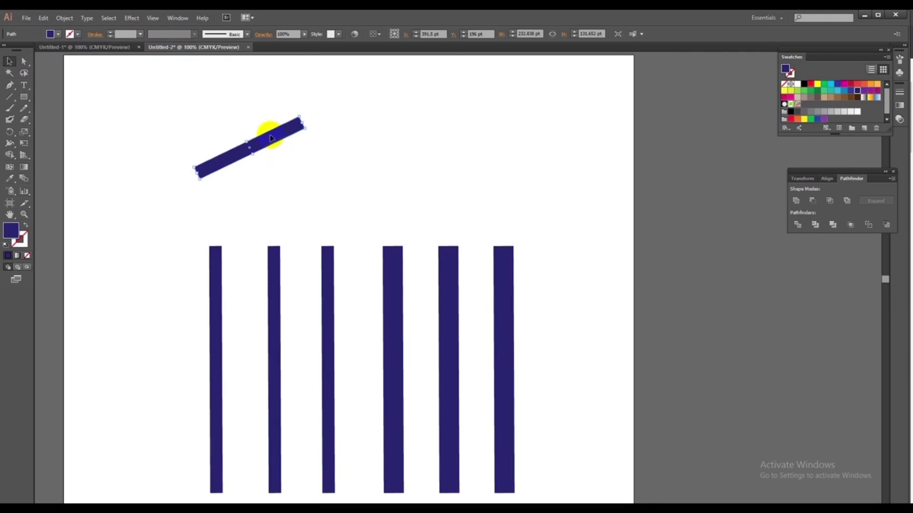
pyautogui.moveTo(270, 138); pyautogui.dragTo(316, 267)
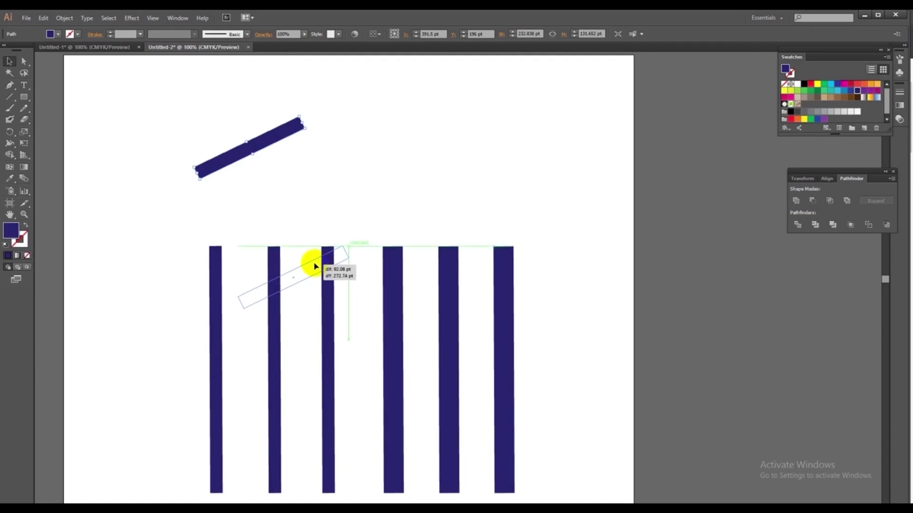
pyautogui.moveTo(314, 265); pyautogui.dragTo(314, 265)
pyautogui.click(366, 177)
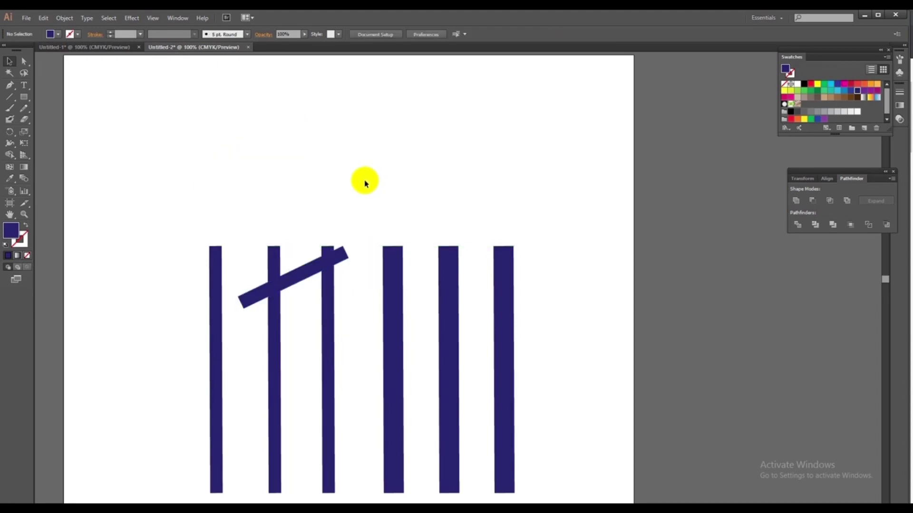
pyautogui.moveTo(350, 180); pyautogui.dragTo(406, 101)
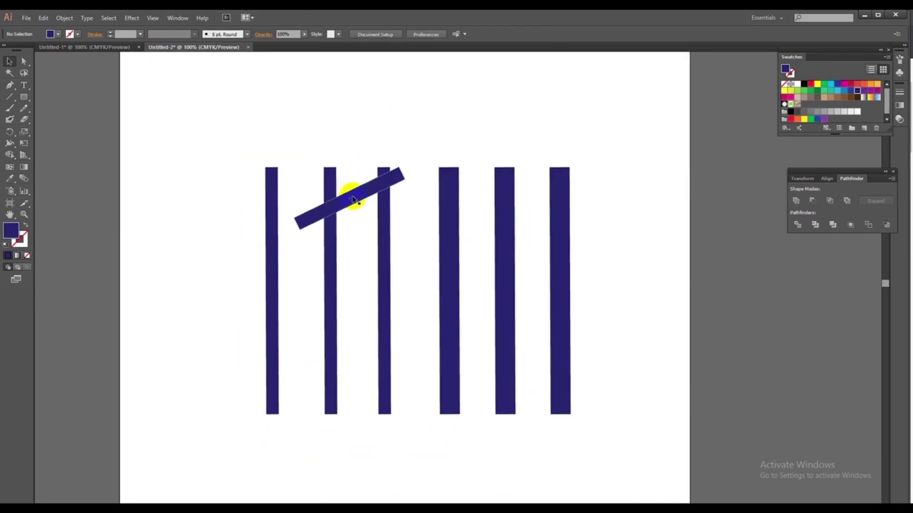
# Step: Duplicate the diagonal bar lower down so a parallel copy crosses the first two bars
pyautogui.click(364, 196)
pyautogui.moveTo(366, 195)
pyautogui.mouseDown()
pyautogui.moveTo(295, 283)
pyautogui.moveTo(309, 307)
pyautogui.mouseUp()
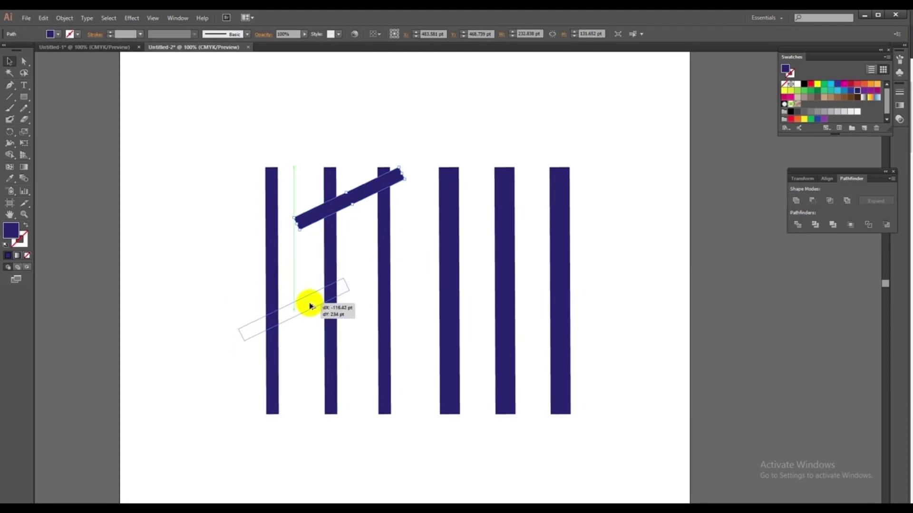
pyautogui.moveTo(310, 306); pyautogui.dragTo(307, 287)
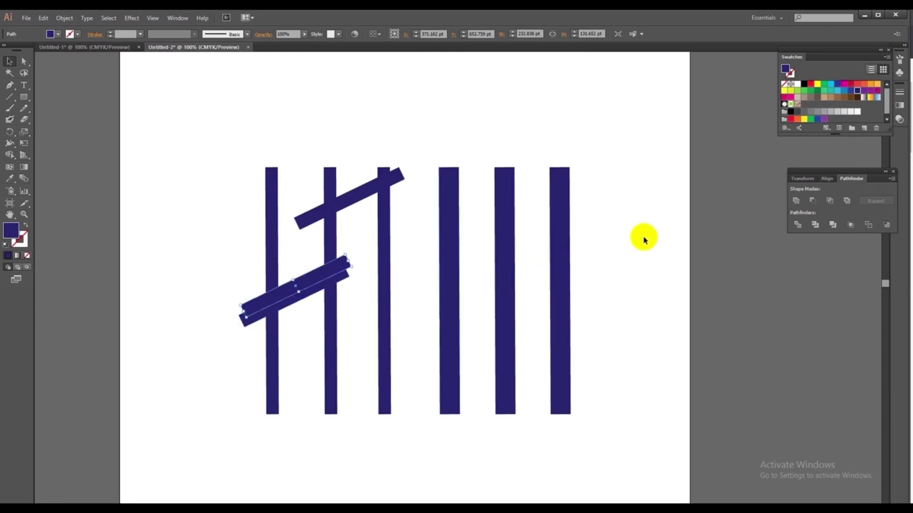
pyautogui.hotkey('ctrl', 'z')
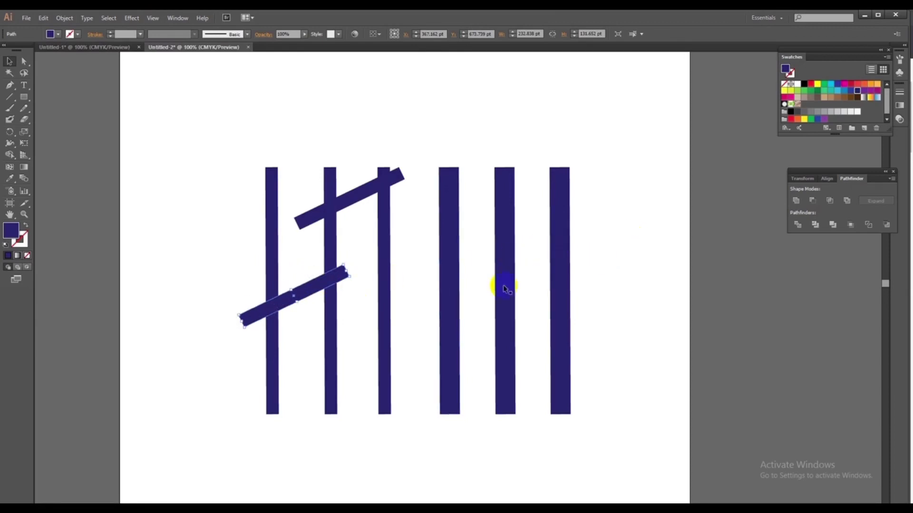
pyautogui.moveTo(310, 292); pyautogui.dragTo(310, 283)
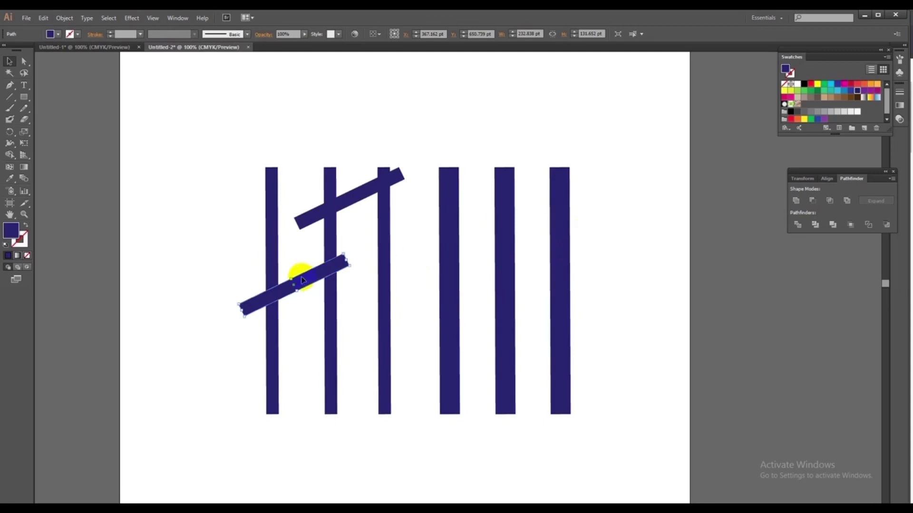
pyautogui.moveTo(306, 279); pyautogui.dragTo(310, 283)
pyautogui.click(613, 237)
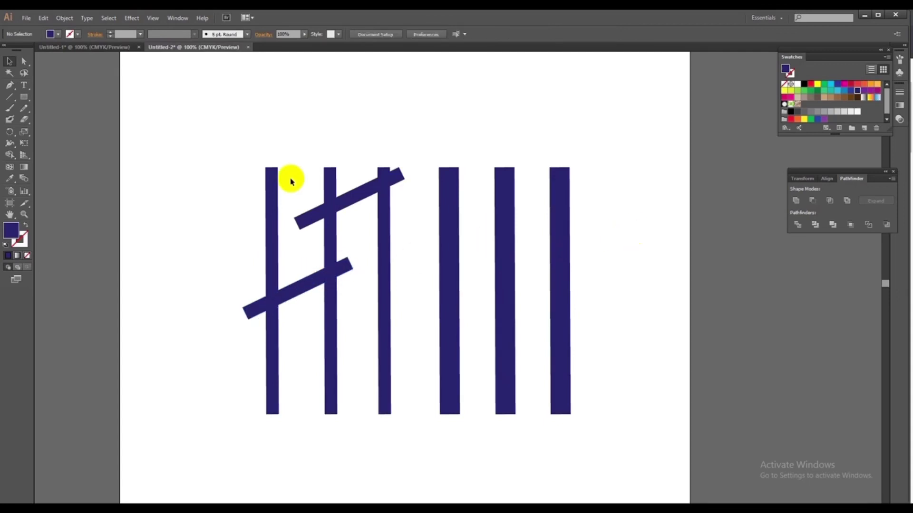
pyautogui.click(27, 95)
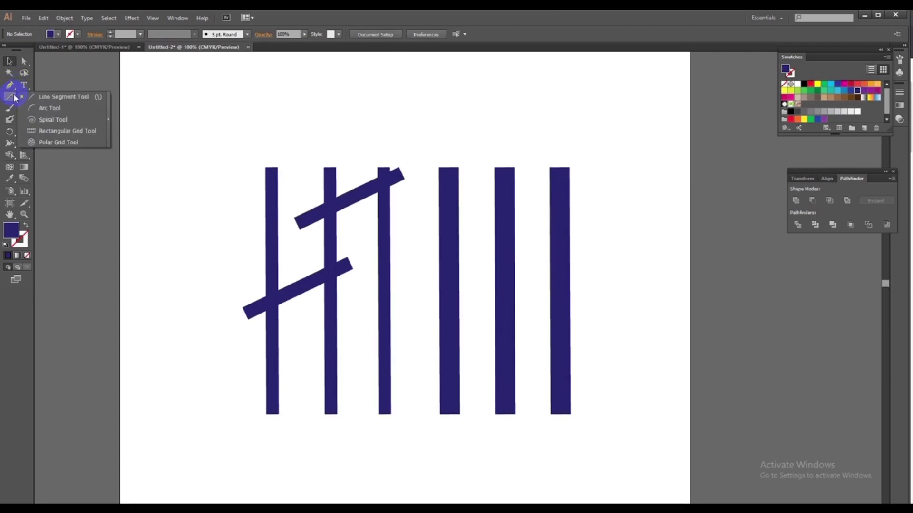
# Step: Draw a diagonal cut line across the right-hand bars
pyautogui.click(36, 96)
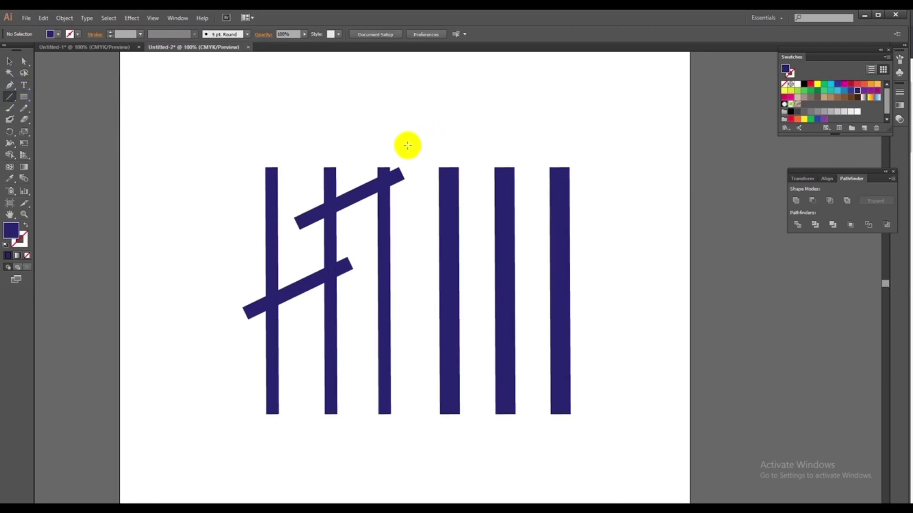
pyautogui.moveTo(407, 146); pyautogui.dragTo(528, 234)
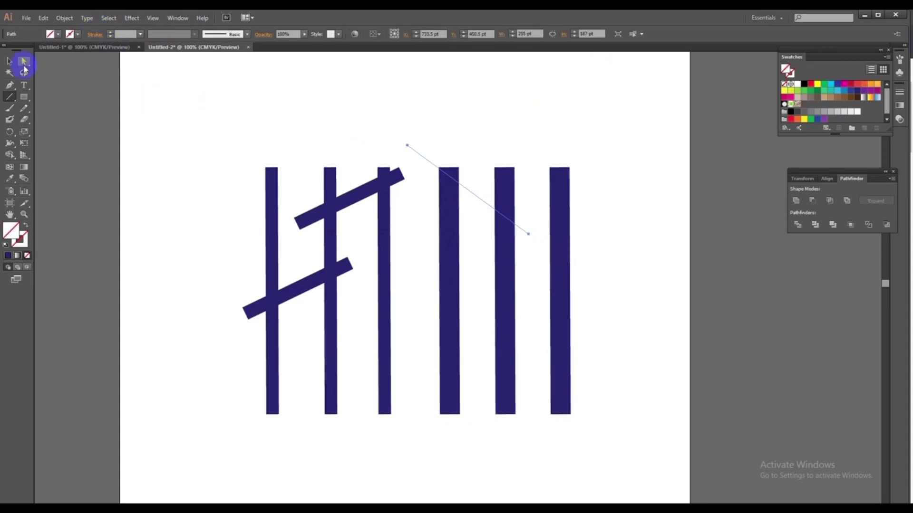
pyautogui.click(9, 62)
pyautogui.press('Delete')
# Step: Select all bars and the cut line, apply Pathfinder Divide, and ungroup the pieces
pyautogui.moveTo(166, 119)
pyautogui.mouseDown()
pyautogui.moveTo(510, 406)
pyautogui.moveTo(626, 436)
pyautogui.mouseUp()
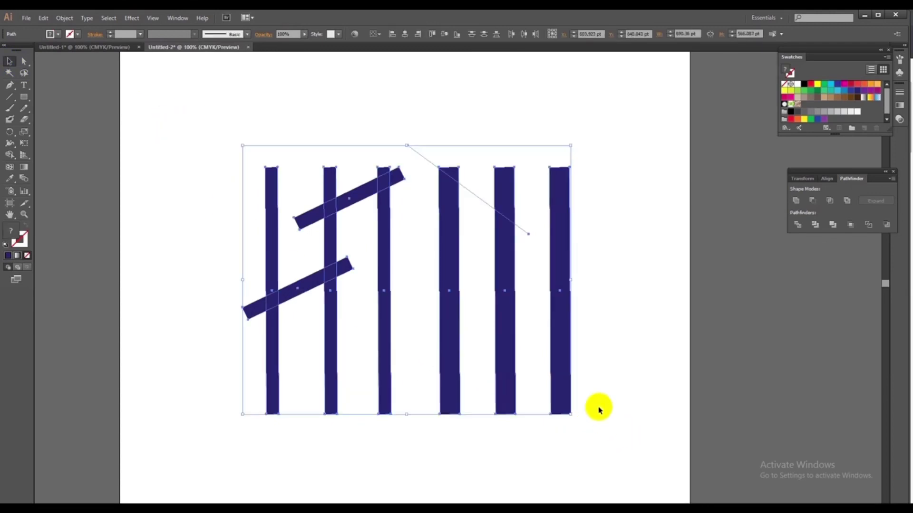
pyautogui.click(799, 226)
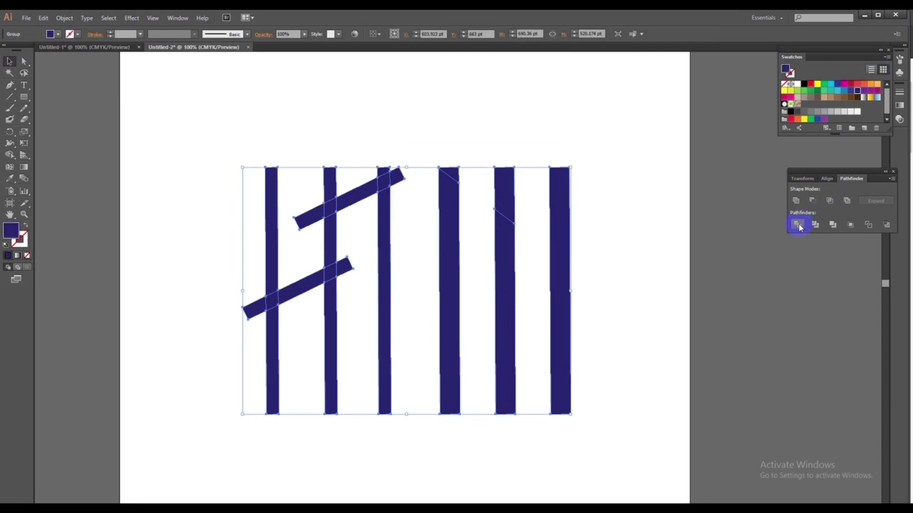
pyautogui.rightClick(619, 220)
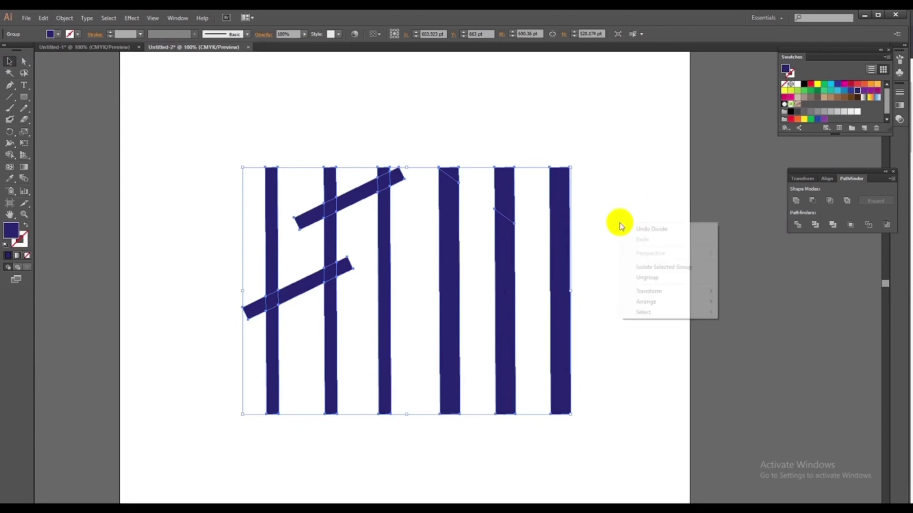
pyautogui.click(649, 278)
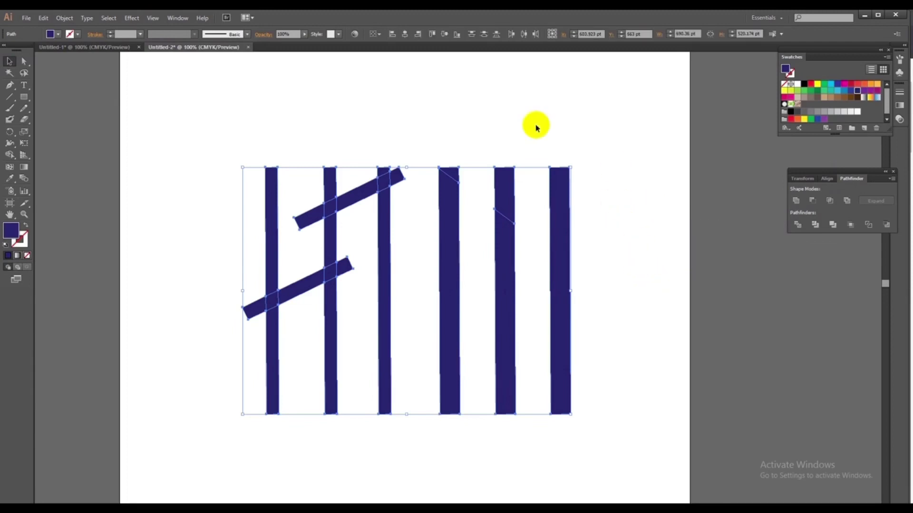
pyautogui.click(127, 89)
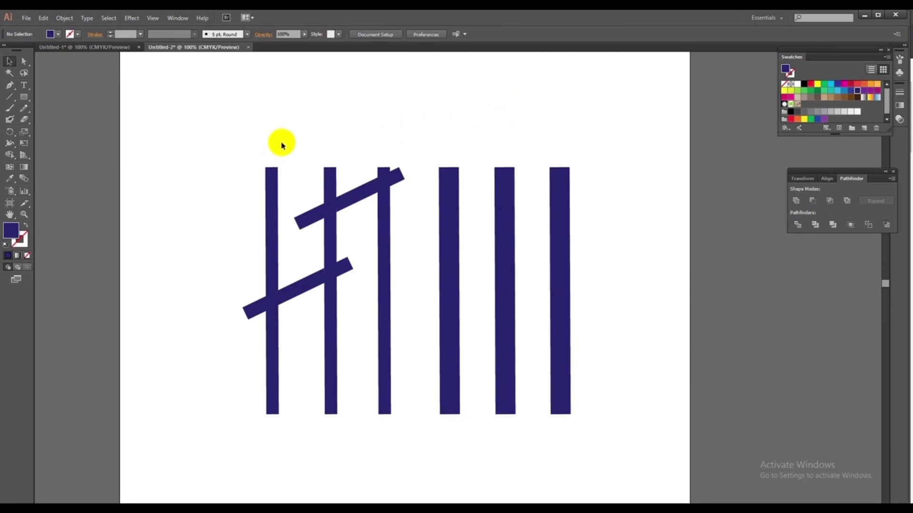
# Step: At 150% zoom, delete the top pieces of the first, second and third bars
pyautogui.click(237, 236)
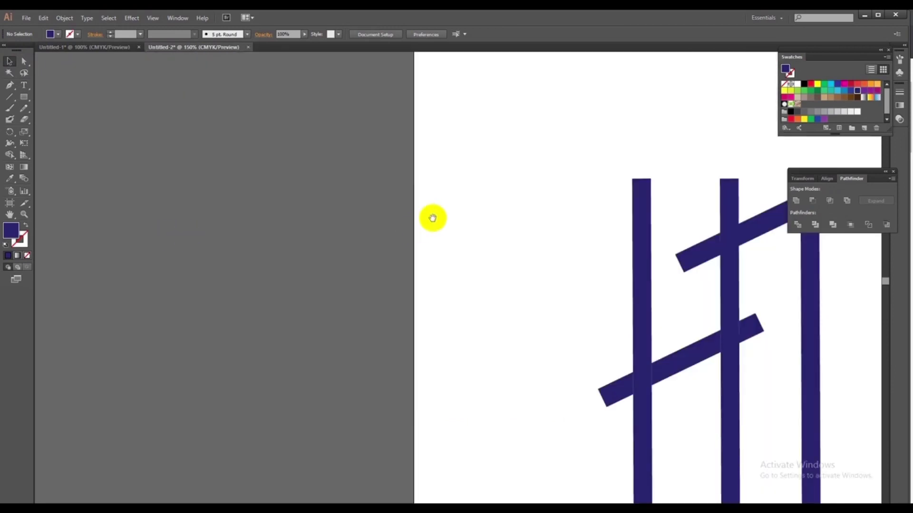
pyautogui.moveTo(432, 218); pyautogui.dragTo(128, 205)
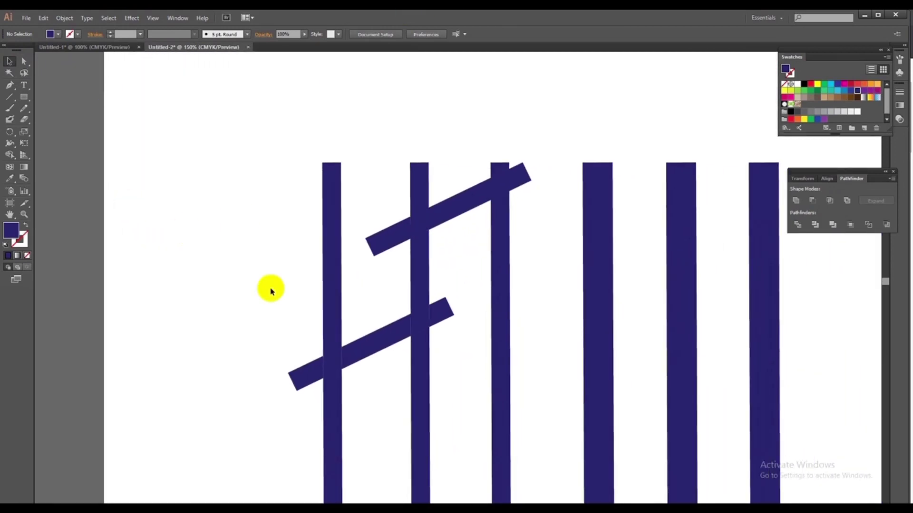
pyautogui.click(333, 195)
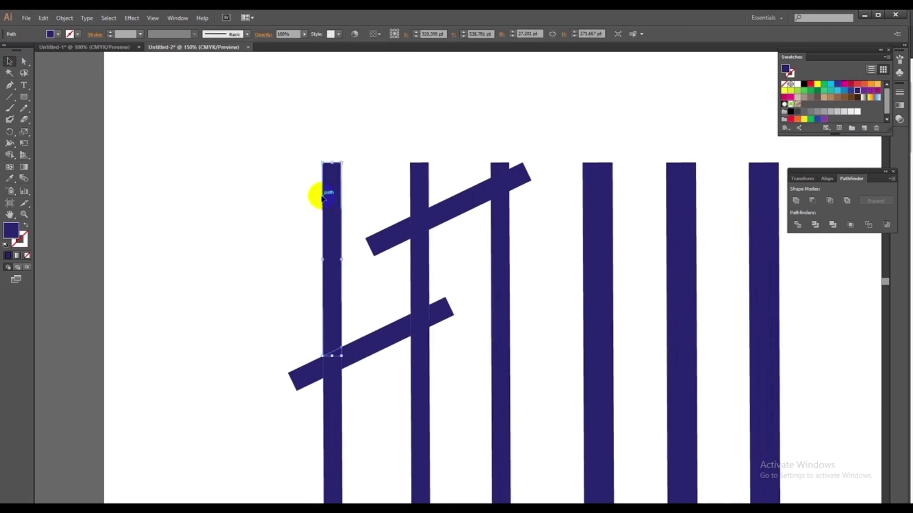
pyautogui.press('Delete')
pyautogui.moveTo(380, 153); pyautogui.dragTo(445, 178)
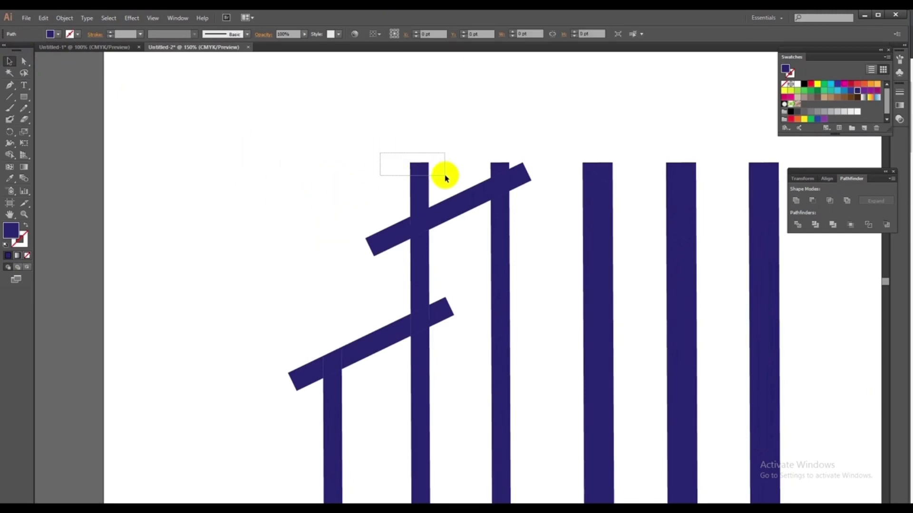
pyautogui.press('Delete')
pyautogui.moveTo(464, 144); pyautogui.dragTo(540, 182)
pyautogui.press('Delete')
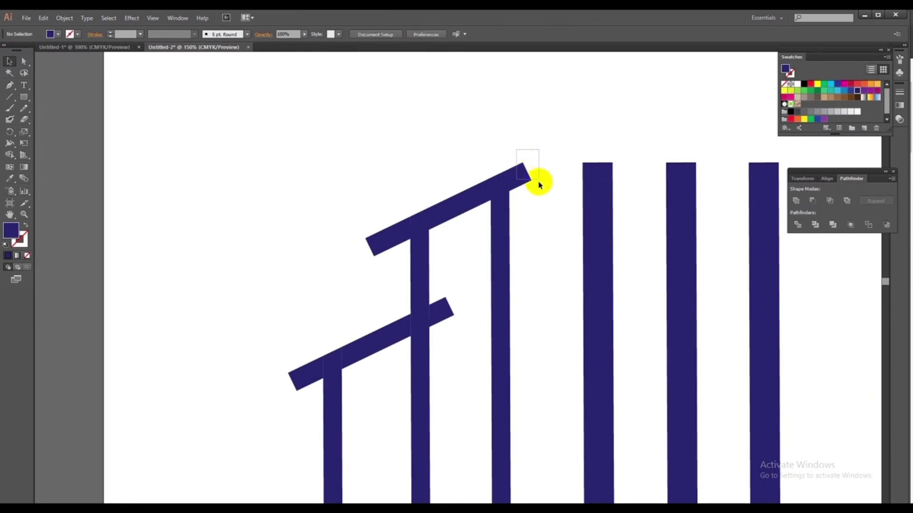
# Step: Delete the leftover tips and left end pieces of both slanted bars
pyautogui.press('Delete')
pyautogui.moveTo(351, 234); pyautogui.dragTo(377, 261)
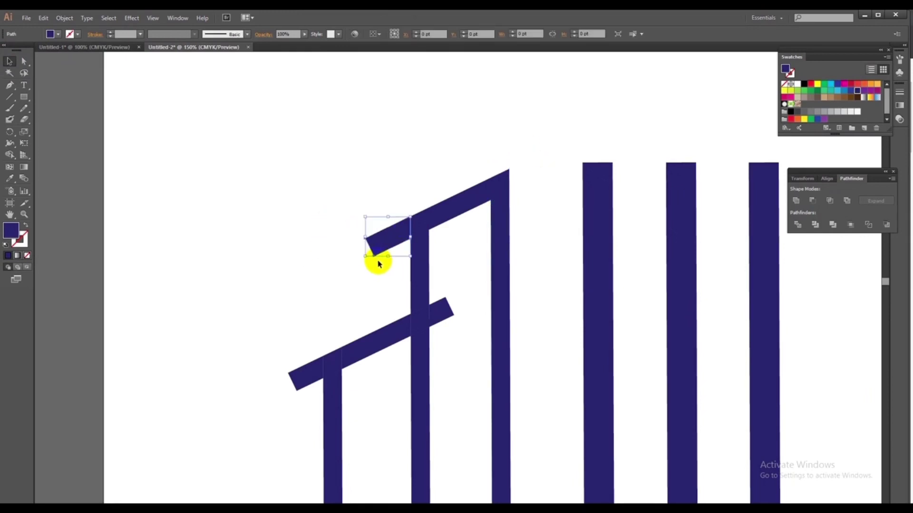
pyautogui.press('Delete')
pyautogui.scroll(-2, 297, 242)
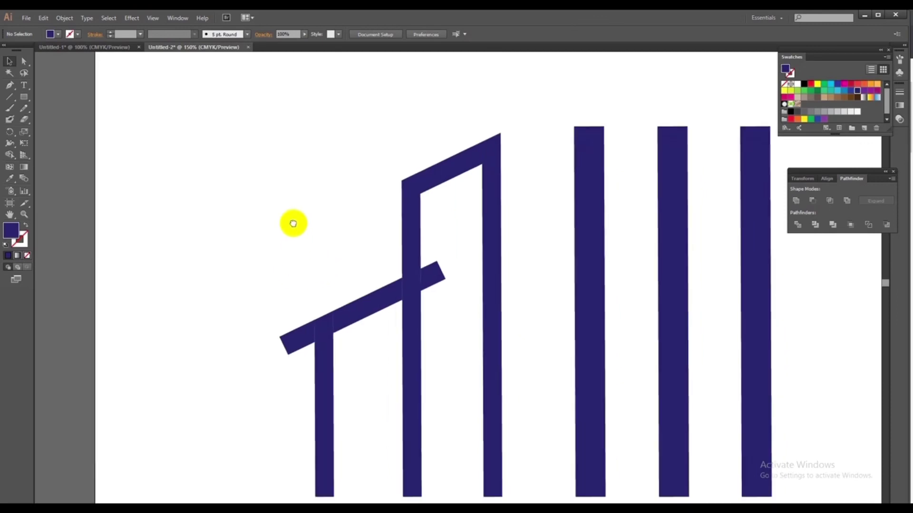
pyautogui.scroll(-1, 333, 228)
pyautogui.moveTo(442, 224); pyautogui.dragTo(441, 269)
pyautogui.press('Delete')
pyautogui.moveTo(241, 284); pyautogui.dragTo(291, 349)
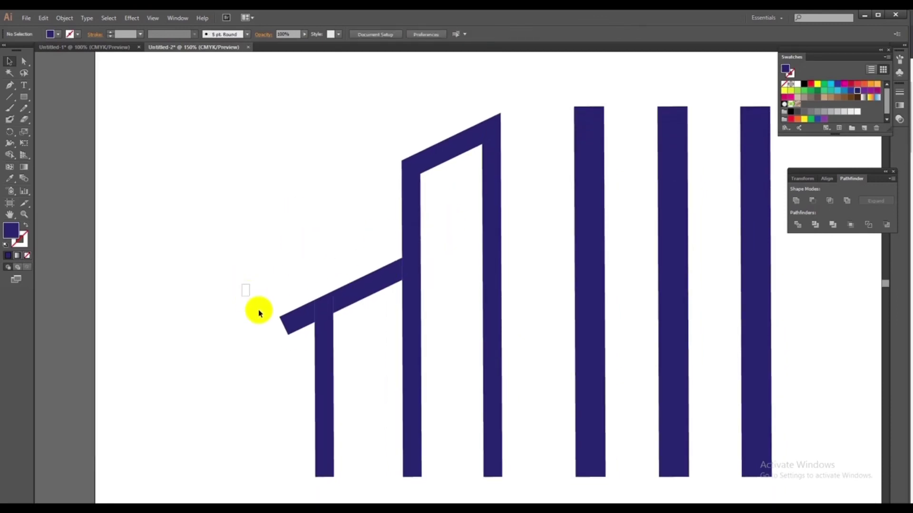
pyautogui.press('Delete')
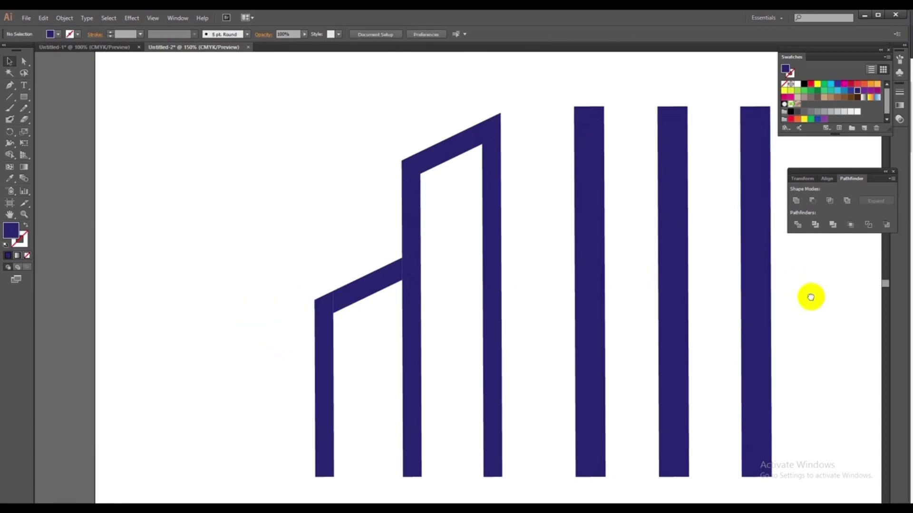
# Step: Remove the square tops of the two middle bars, leaving slanted tops, then zoom out
pyautogui.moveTo(811, 297); pyautogui.dragTo(647, 345)
pyautogui.click(523, 181)
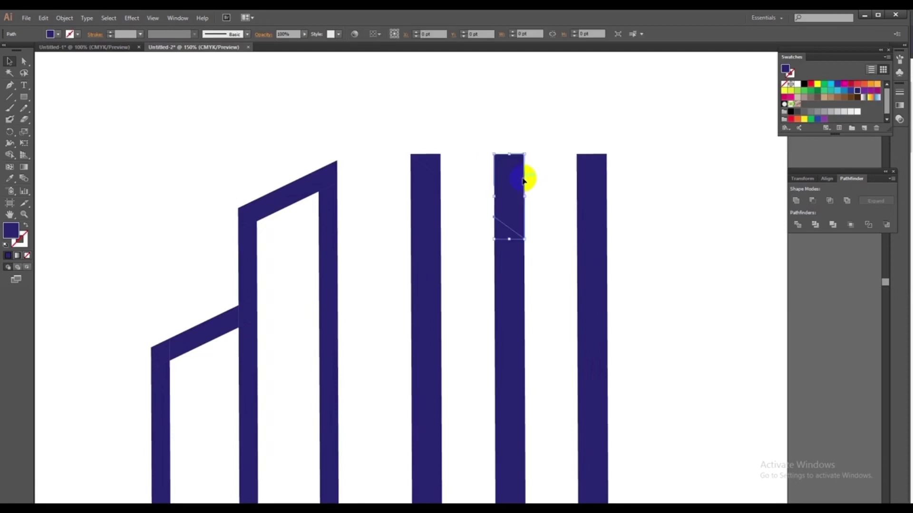
pyautogui.press('Delete')
pyautogui.moveTo(430, 119); pyautogui.dragTo(458, 175)
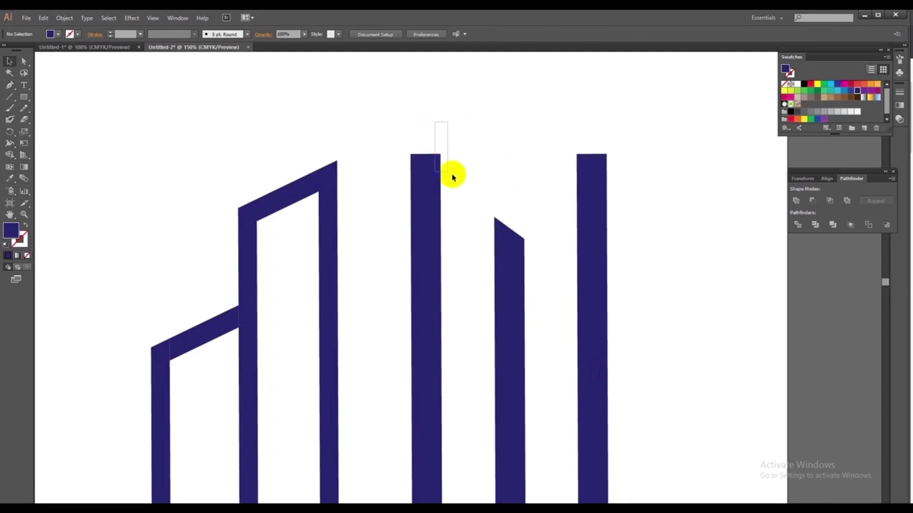
pyautogui.press('Delete')
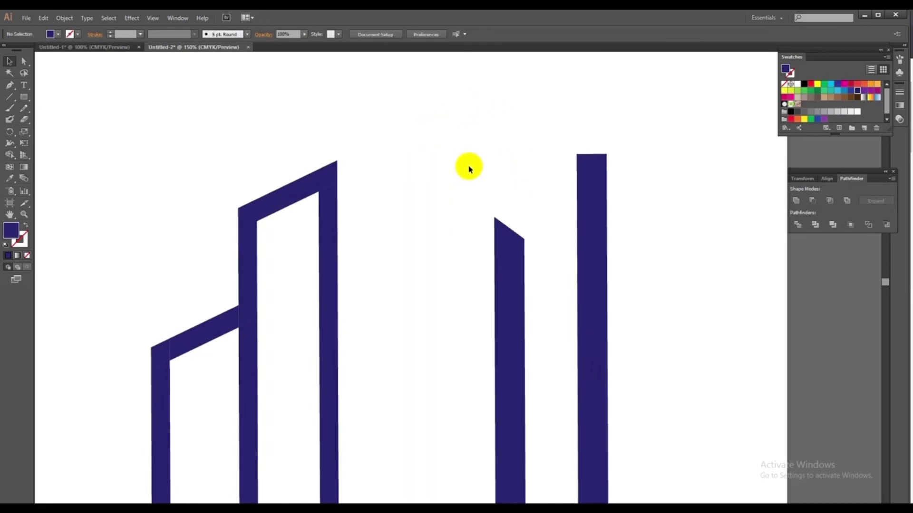
pyautogui.hotkey('ctrl', 'z')
pyautogui.moveTo(419, 129); pyautogui.dragTo(448, 162)
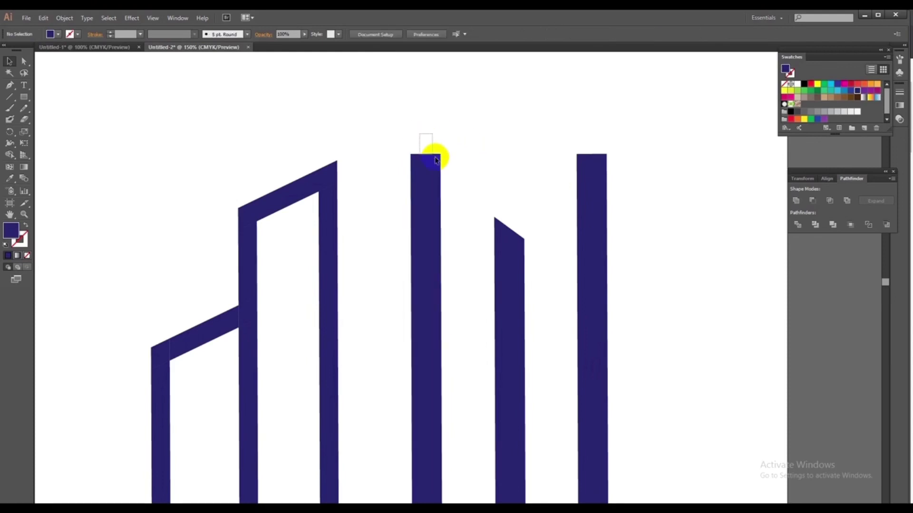
pyautogui.press('Delete')
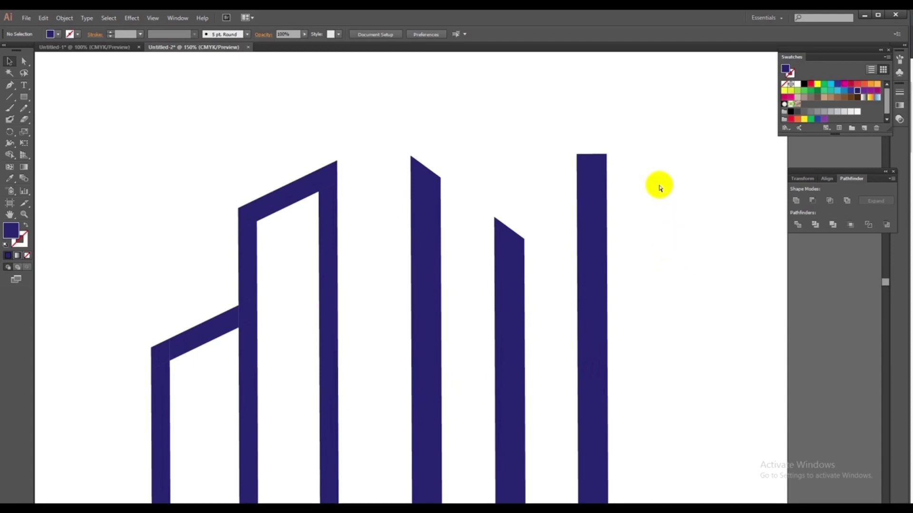
pyautogui.hotkey('ctrl', '-')
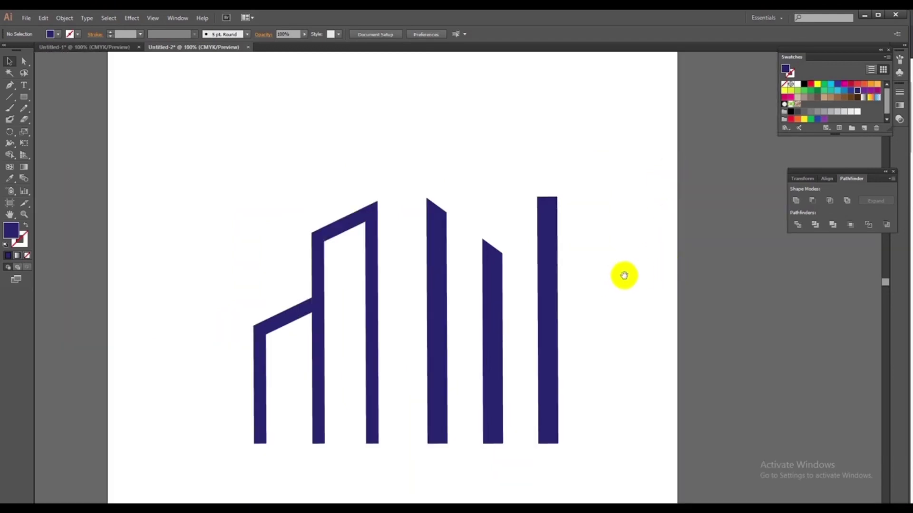
# Step: Fill the left outline building with the cyan swatch
pyautogui.moveTo(626, 275); pyautogui.dragTo(560, 249)
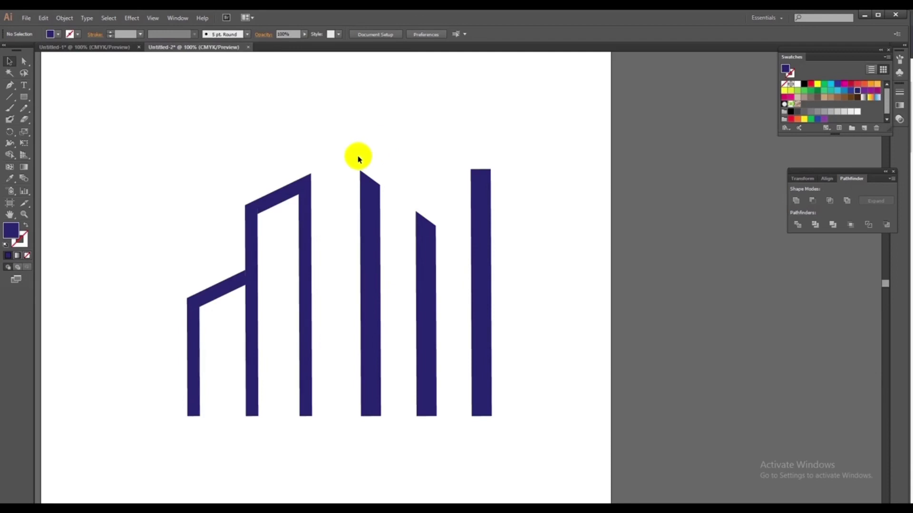
pyautogui.moveTo(357, 160); pyautogui.dragTo(506, 235)
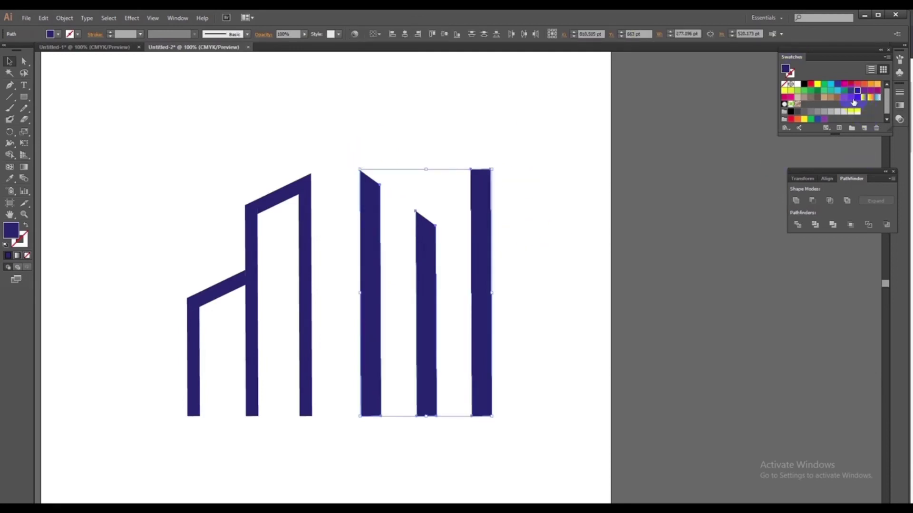
pyautogui.click(217, 193)
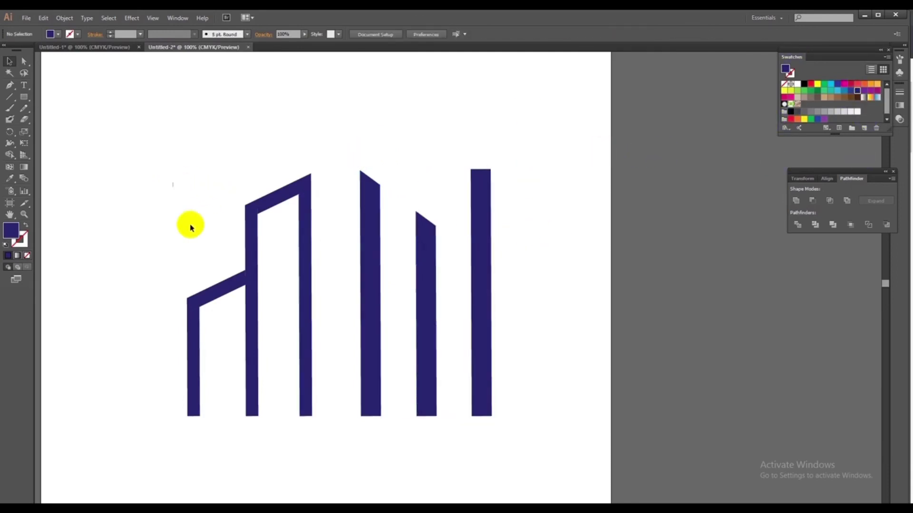
pyautogui.moveTo(173, 183); pyautogui.dragTo(313, 400)
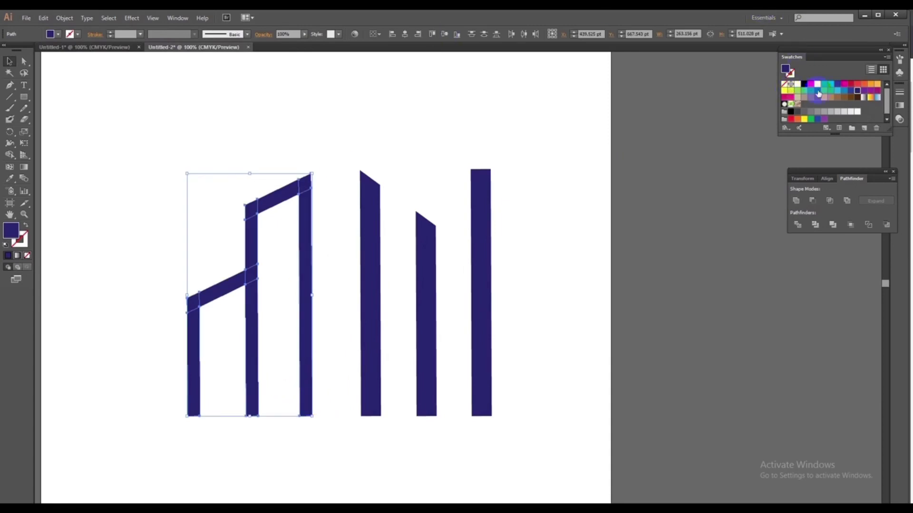
pyautogui.click(831, 85)
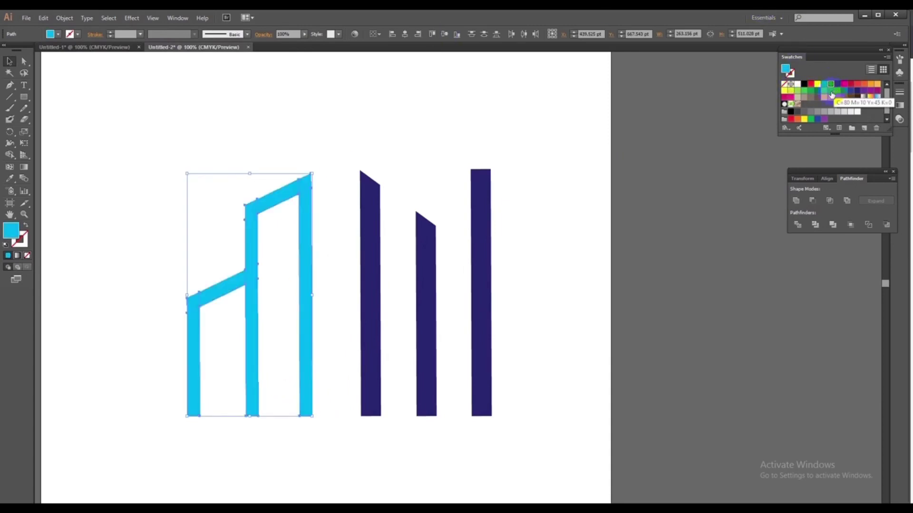
pyautogui.click(574, 130)
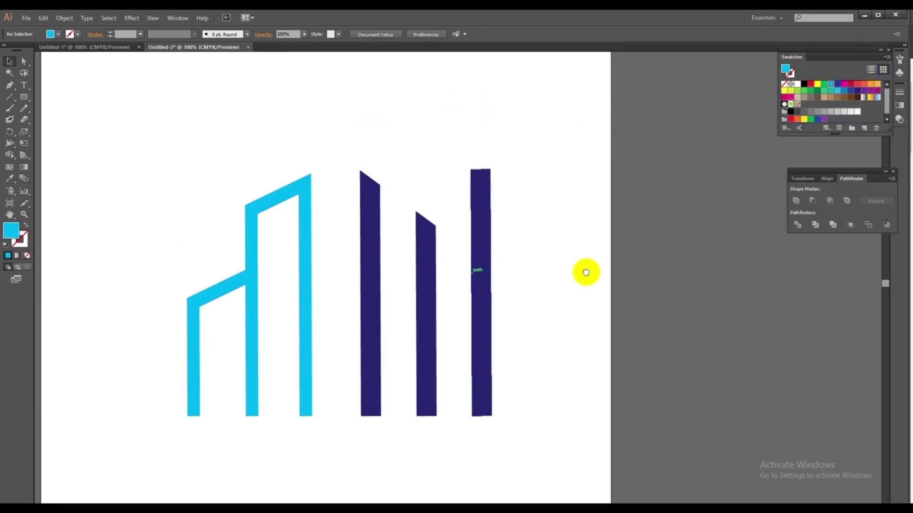
# Step: Recentre the view and bring up the finished COMPANY logo document, Untitled-1, for reference
pyautogui.moveTo(587, 271)
pyautogui.mouseDown()
pyautogui.moveTo(633, 260)
pyautogui.moveTo(618, 257)
pyautogui.mouseUp()
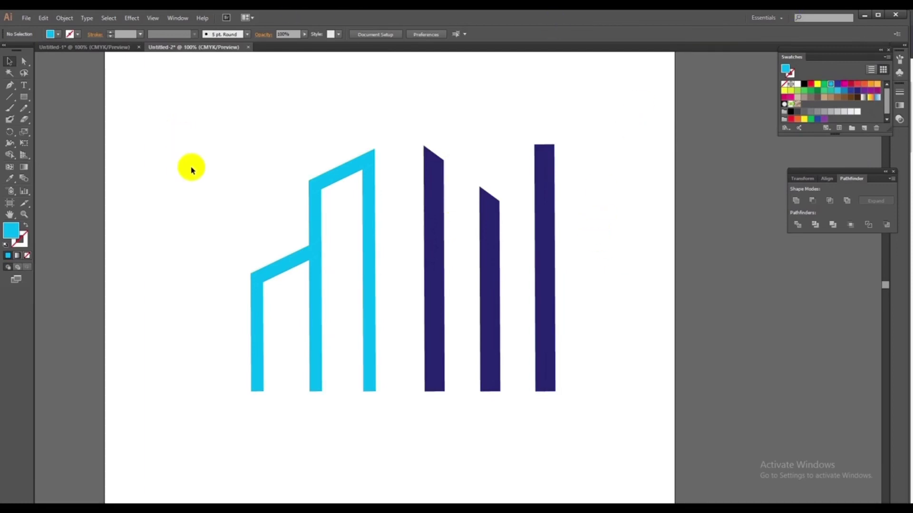
pyautogui.moveTo(199, 172); pyautogui.dragTo(180, 171)
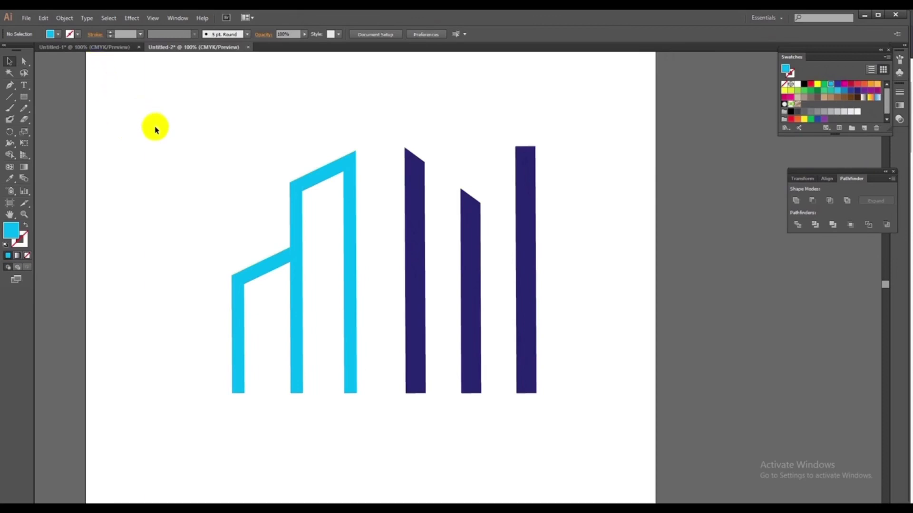
pyautogui.click(81, 47)
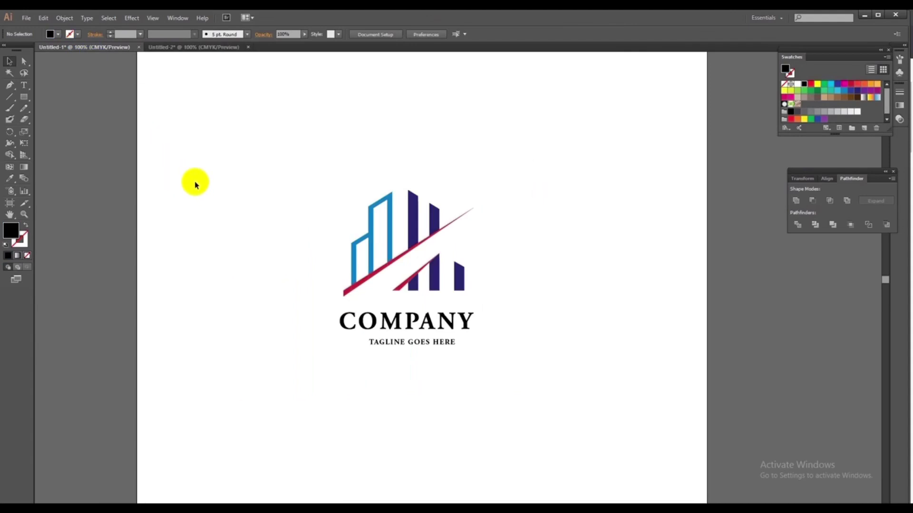
# Step: Return to the Untitled-2 building-bars document and pick the Pen tool
pyautogui.click(182, 47)
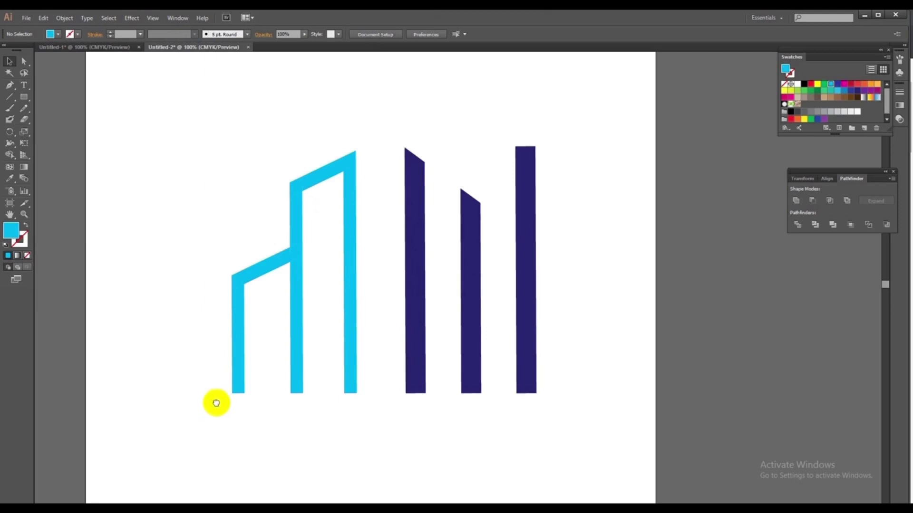
pyautogui.moveTo(210, 417); pyautogui.dragTo(224, 377)
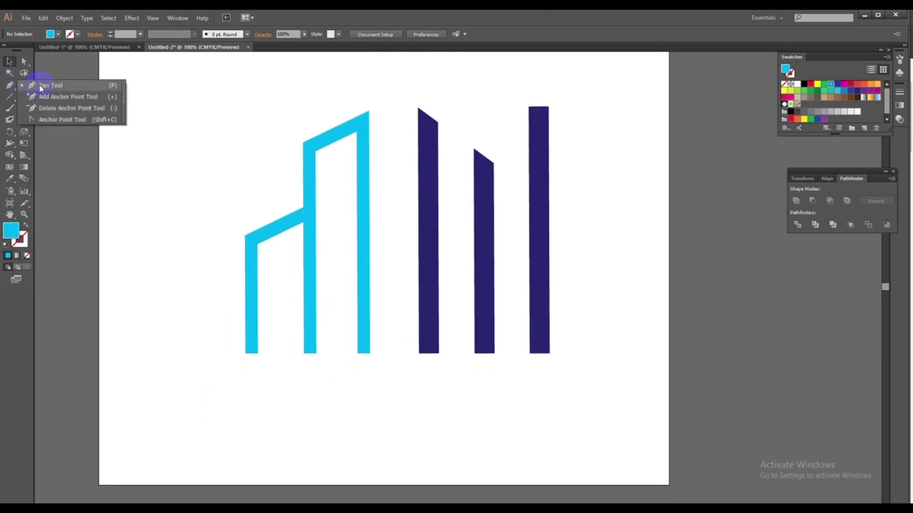
pyautogui.moveTo(15, 88); pyautogui.dragTo(39, 85)
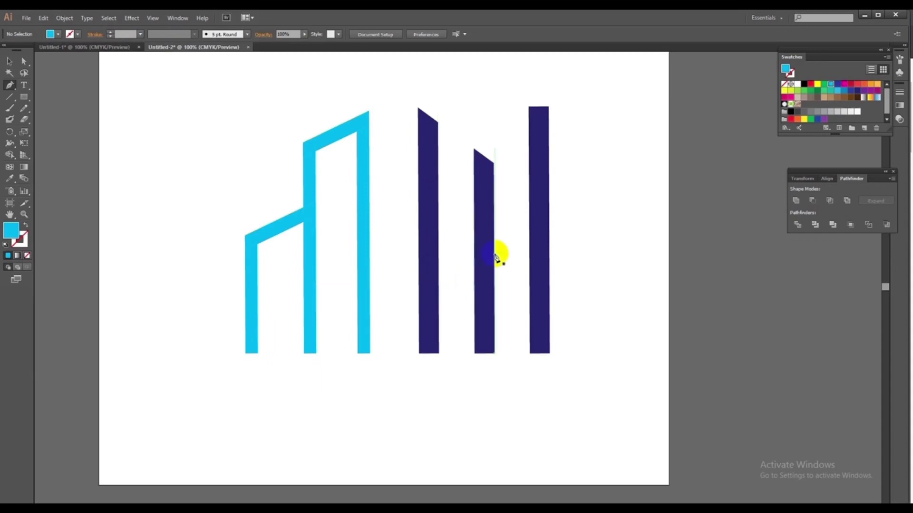
# Step: Start a Pen path just below the left tower's base, undoing misplaced anchors
pyautogui.click(489, 274)
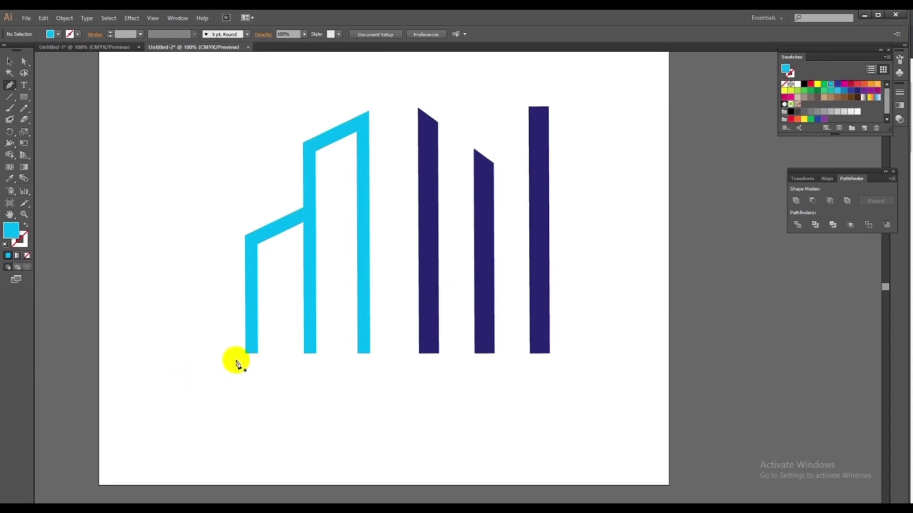
pyautogui.click(235, 359)
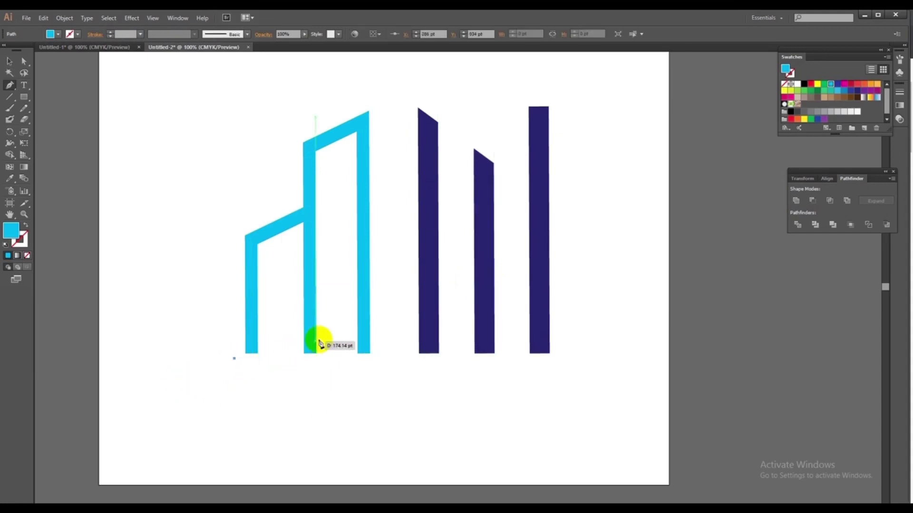
pyautogui.hotkey('ctrl', 'z')
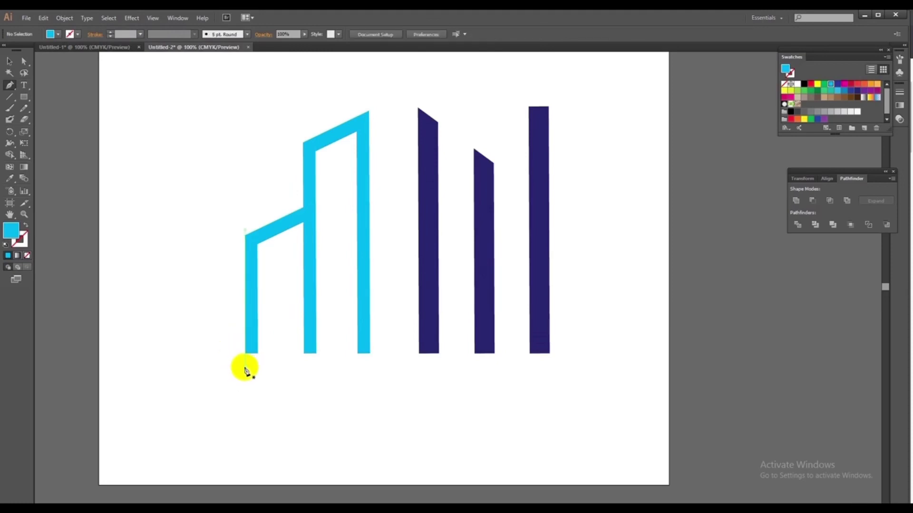
pyautogui.click(244, 367)
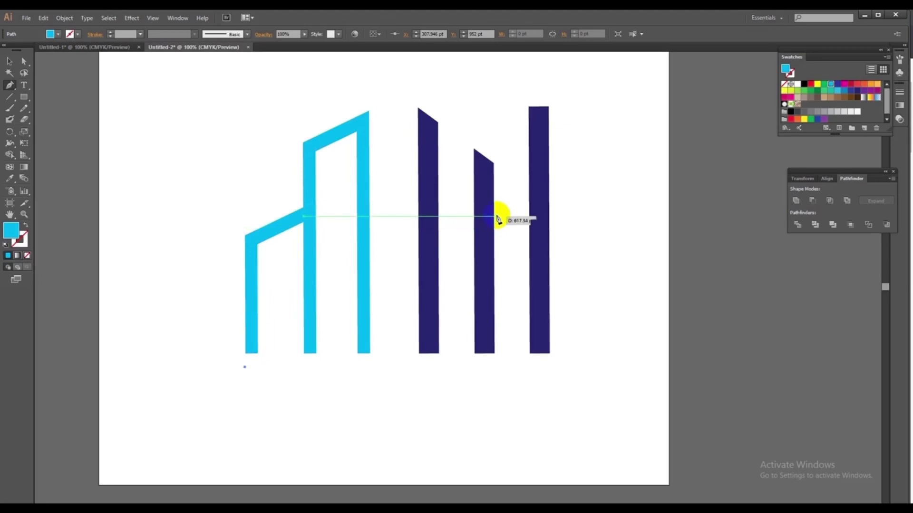
pyautogui.click(494, 217)
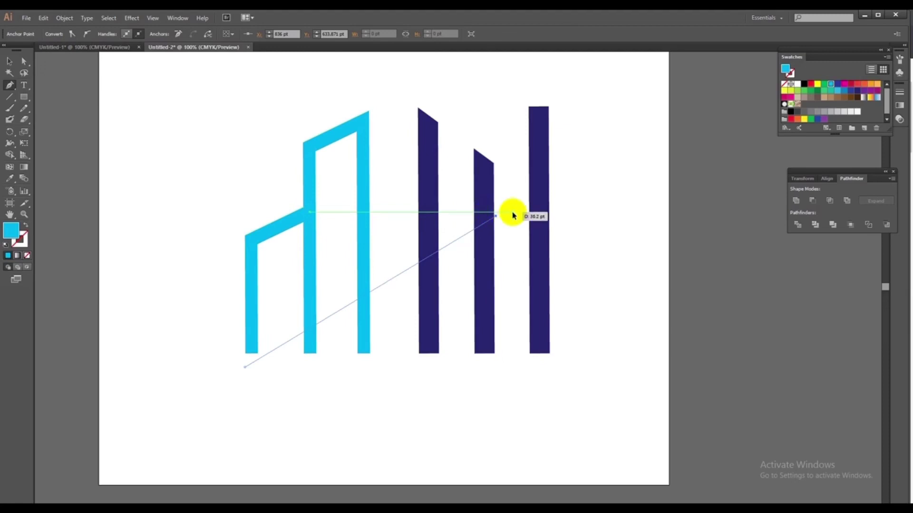
pyautogui.hotkey('ctrl', 'z')
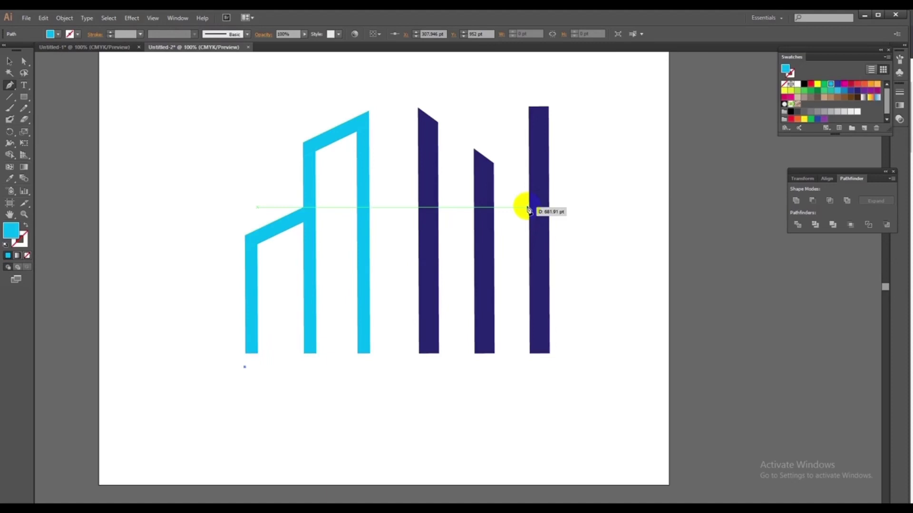
# Step: Close the thin wedge up to the tallest right bar and fill it crimson
pyautogui.click(526, 213)
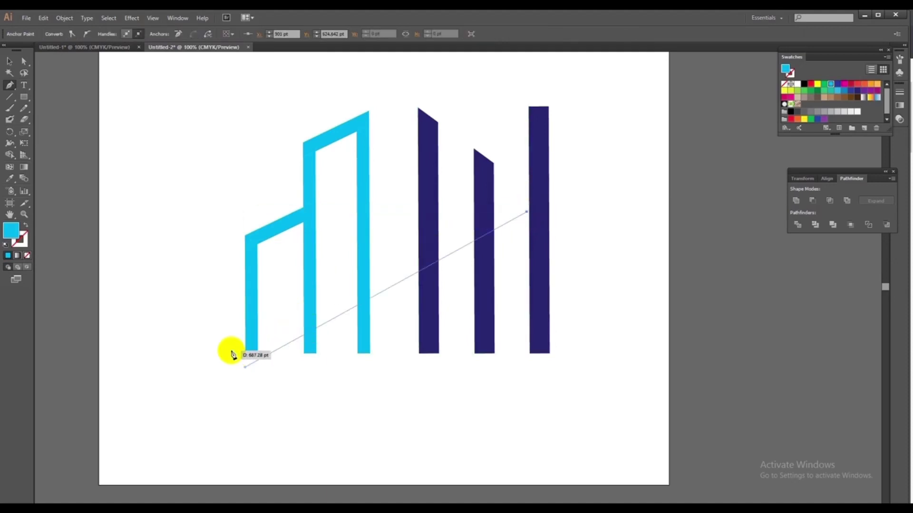
pyautogui.click(235, 354)
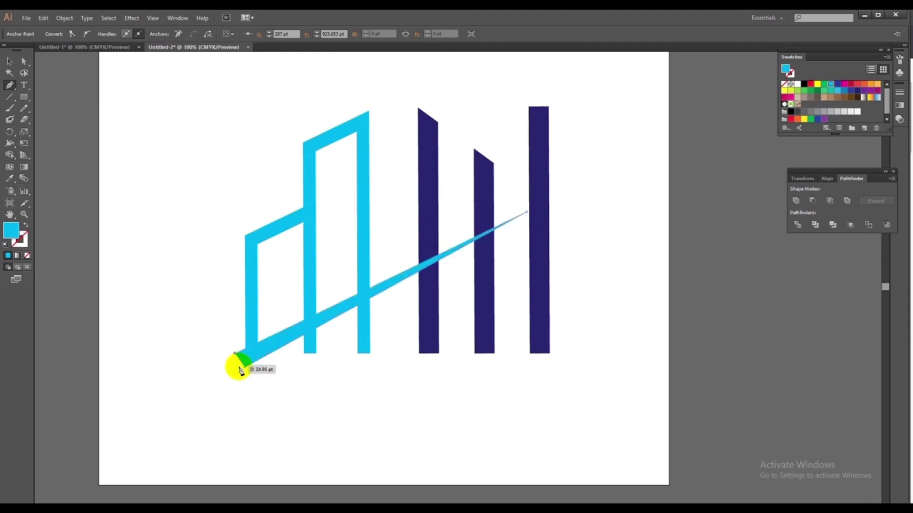
pyautogui.click(245, 369)
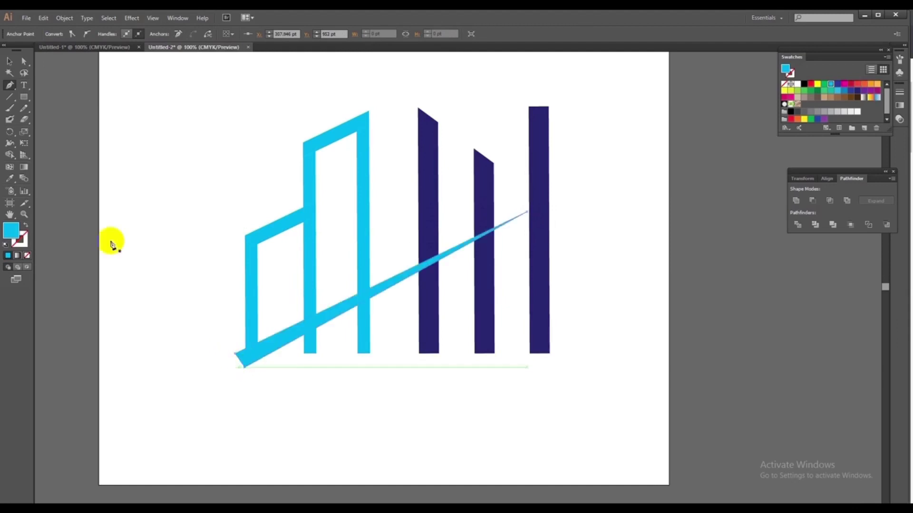
pyautogui.click(9, 62)
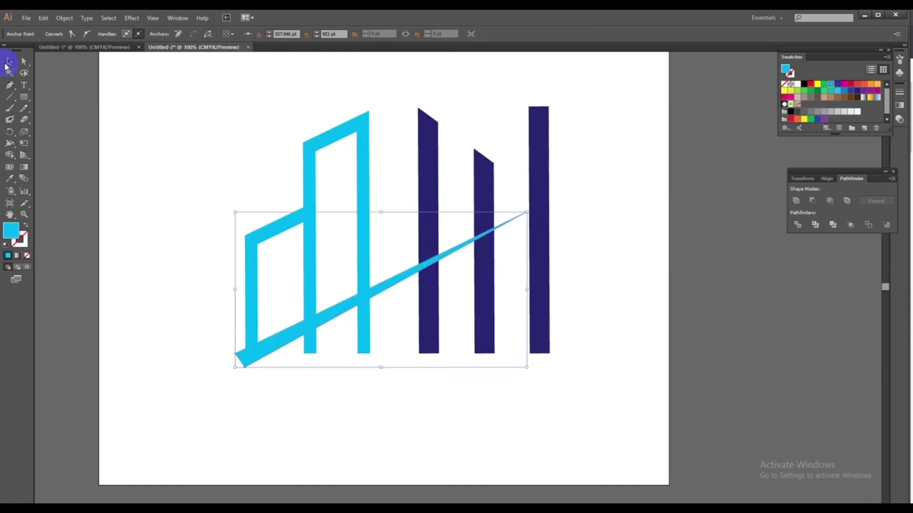
pyautogui.click(849, 84)
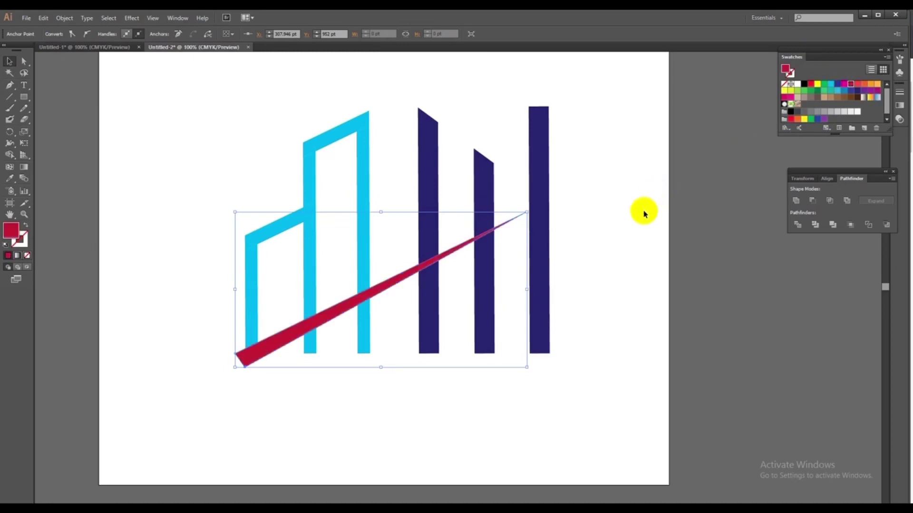
pyautogui.click(623, 213)
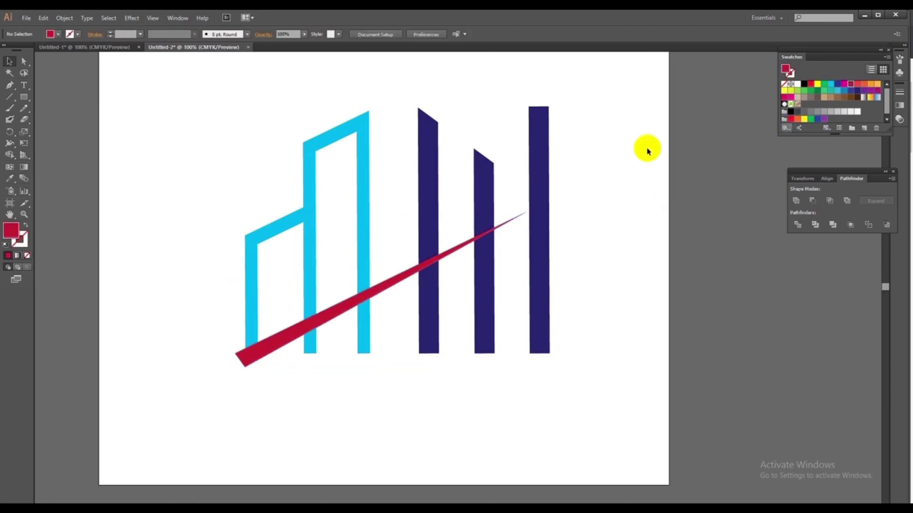
# Step: Draw a shorter crimson sliver from the cyan towers' base to the middle navy bar
pyautogui.moveTo(466, 442); pyautogui.dragTo(400, 399)
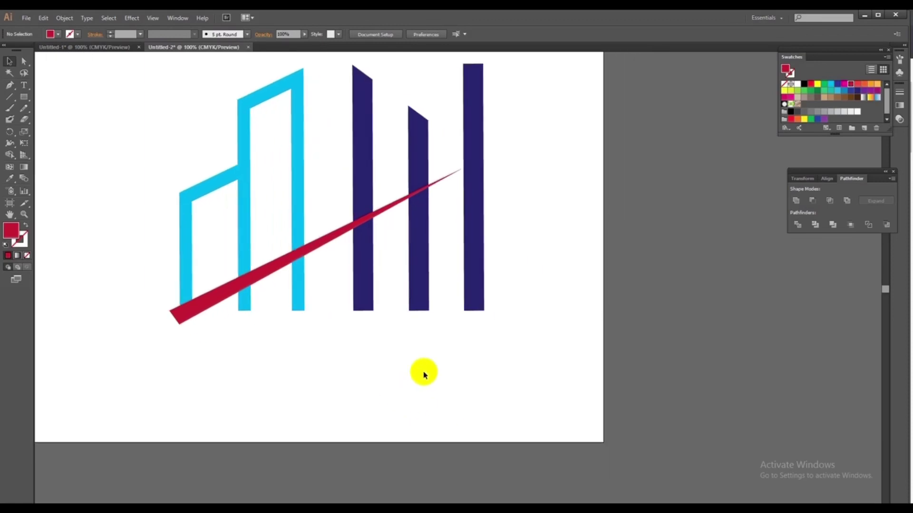
pyautogui.click(10, 85)
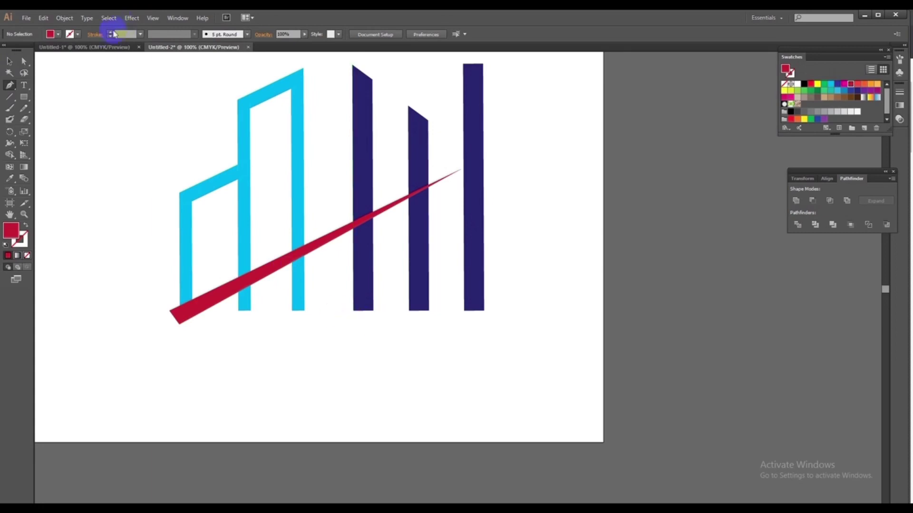
pyautogui.click(349, 319)
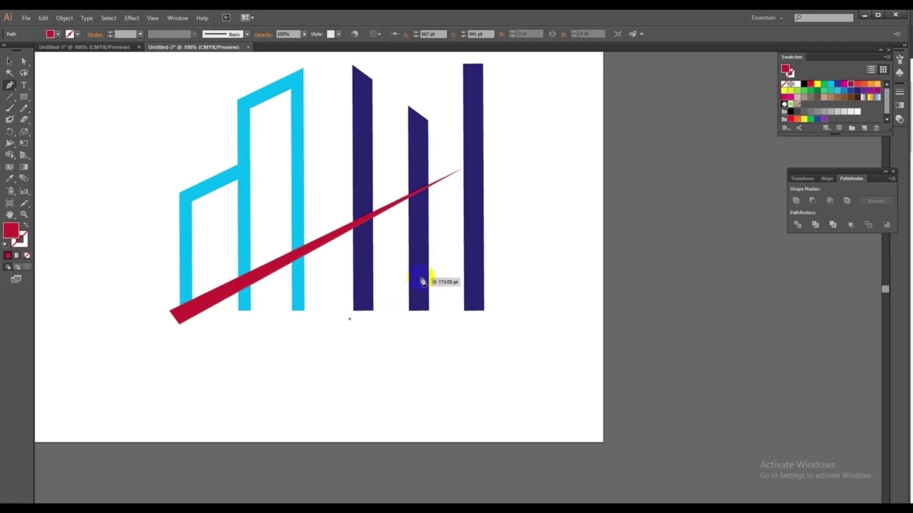
pyautogui.hotkey('ctrl', 'z')
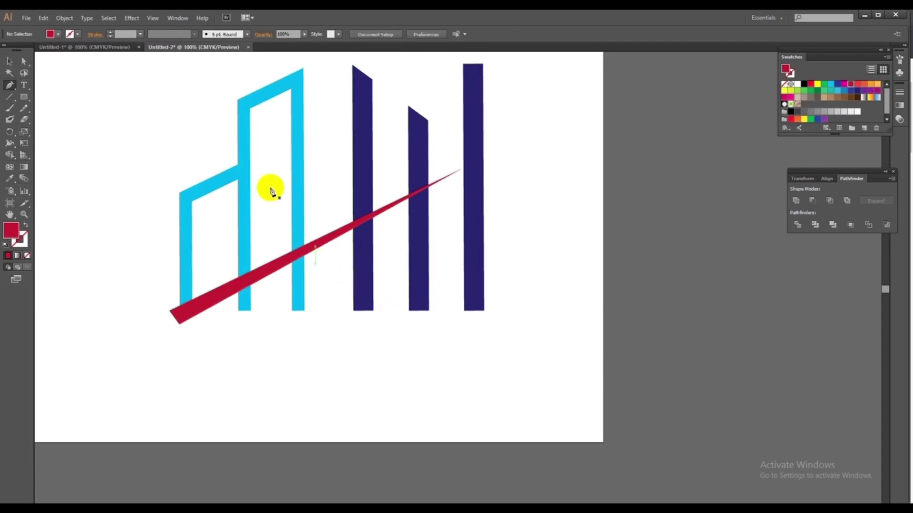
pyautogui.click(329, 311)
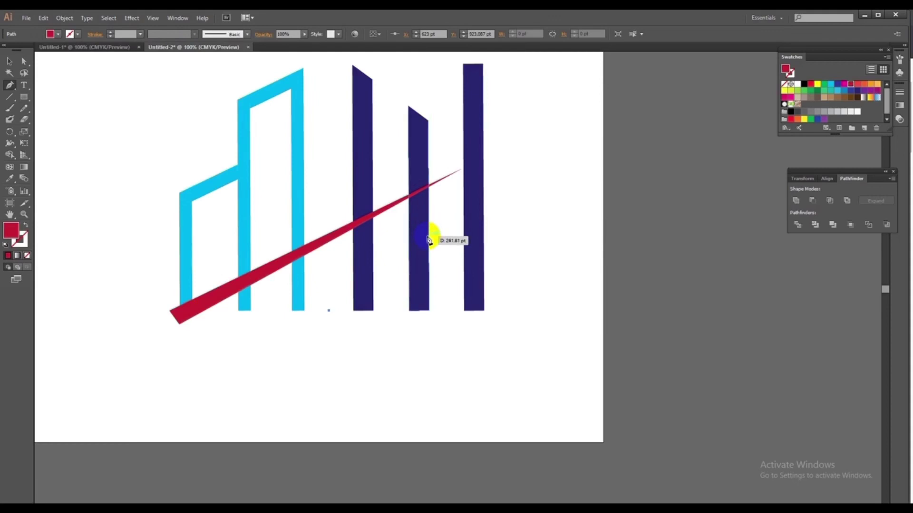
pyautogui.moveTo(427, 237); pyautogui.dragTo(412, 244)
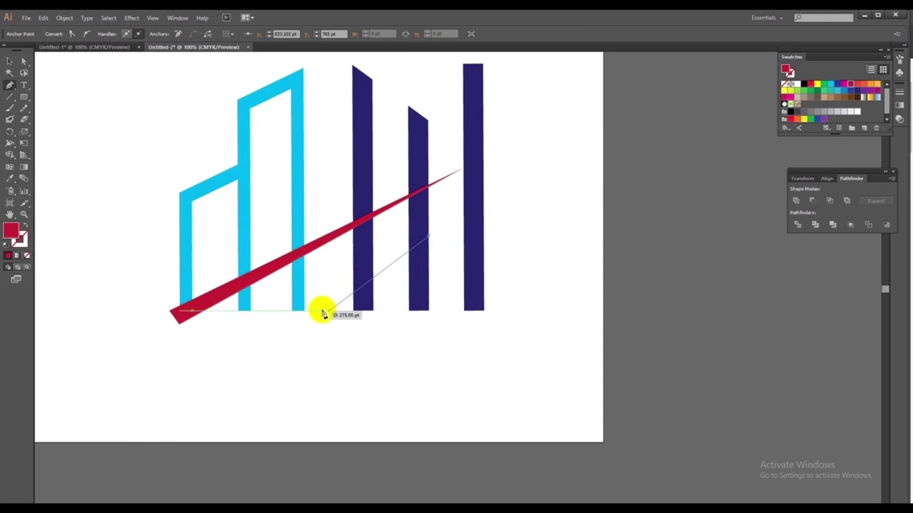
pyautogui.click(320, 311)
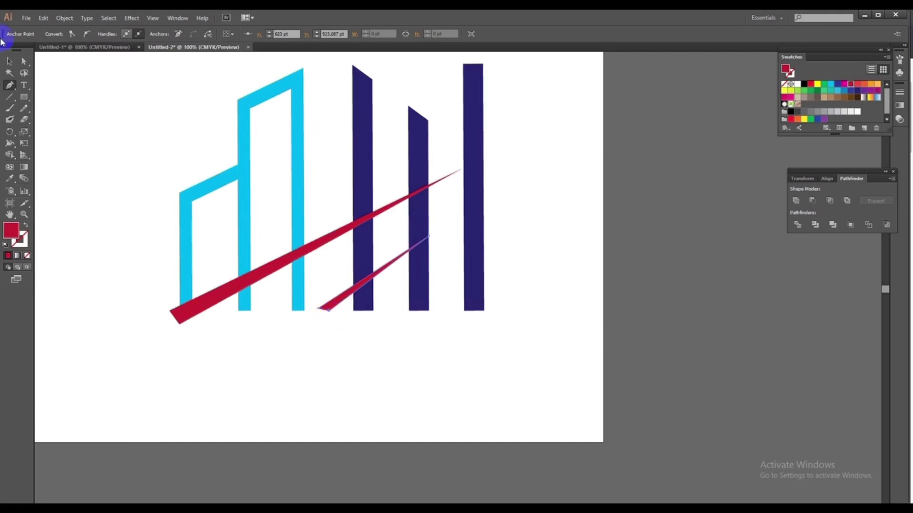
pyautogui.click(10, 62)
pyautogui.click(527, 209)
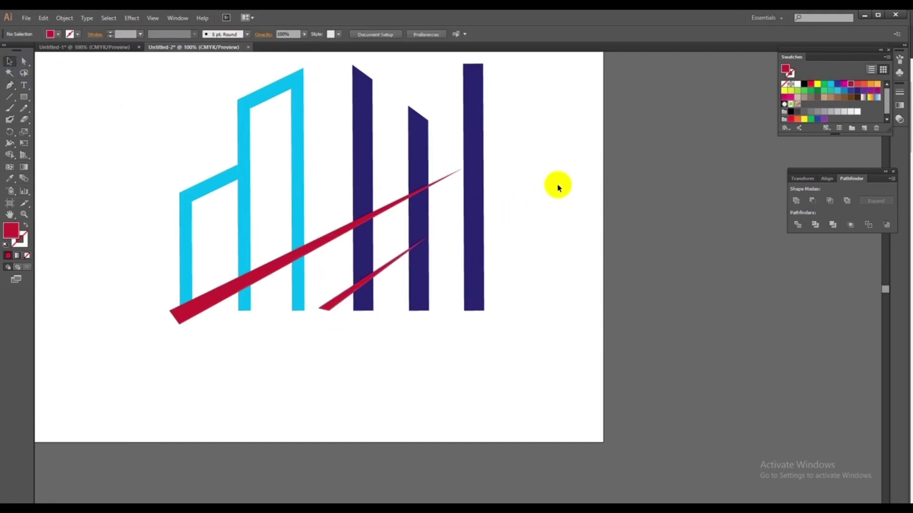
pyautogui.moveTo(552, 172); pyautogui.dragTo(521, 227)
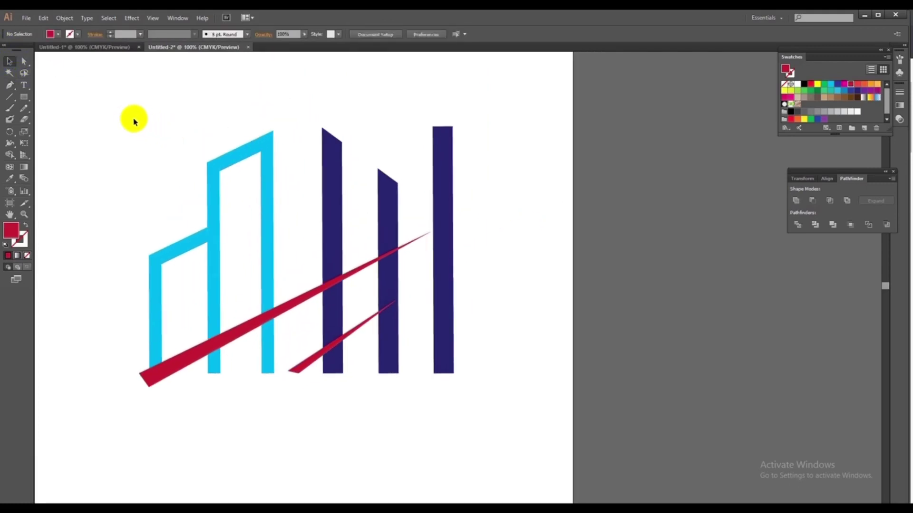
# Step: Divide all the logo artwork along the red swooshes with Pathfinder Divide
pyautogui.moveTo(134, 120)
pyautogui.mouseDown()
pyautogui.moveTo(281, 232)
pyautogui.moveTo(483, 415)
pyautogui.mouseUp()
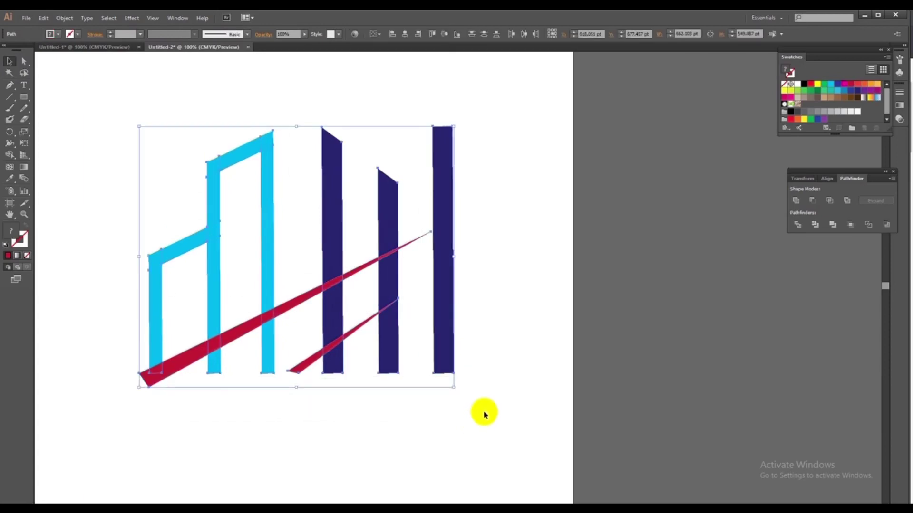
pyautogui.click(797, 227)
pyautogui.rightClick(506, 220)
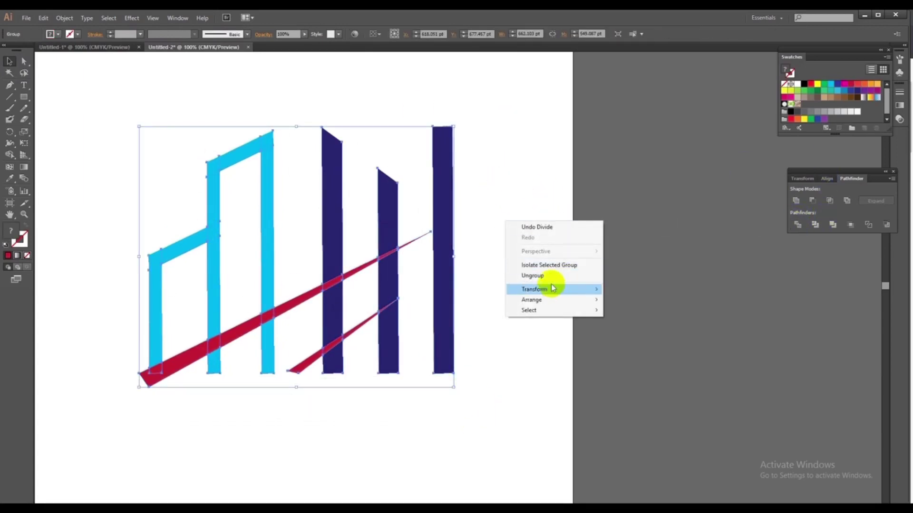
pyautogui.press('Escape')
pyautogui.click(520, 258)
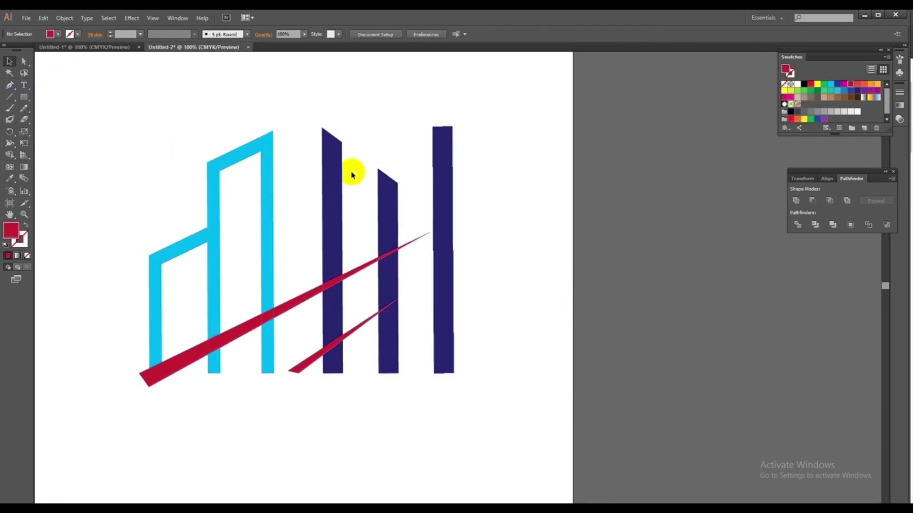
# Step: Delete the navy, cyan and middle bar pieces lying between the two swooshes
pyautogui.click(329, 316)
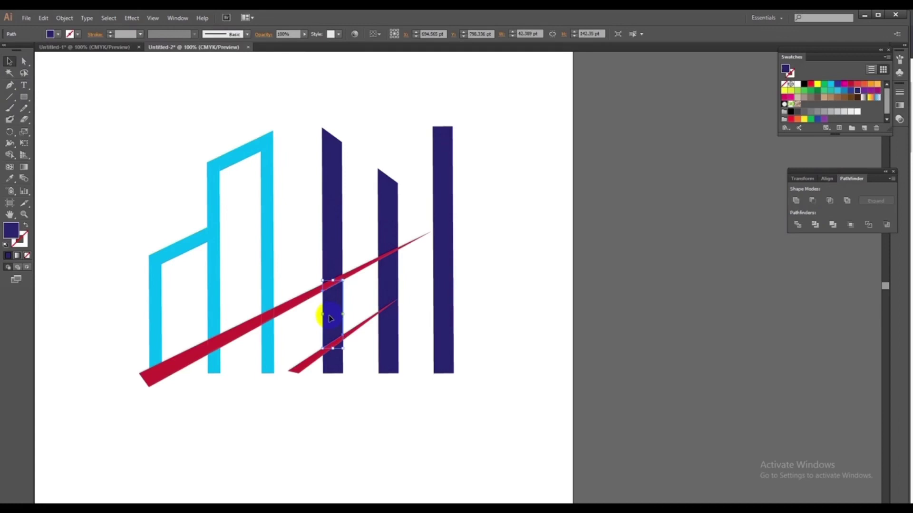
pyautogui.press('Delete')
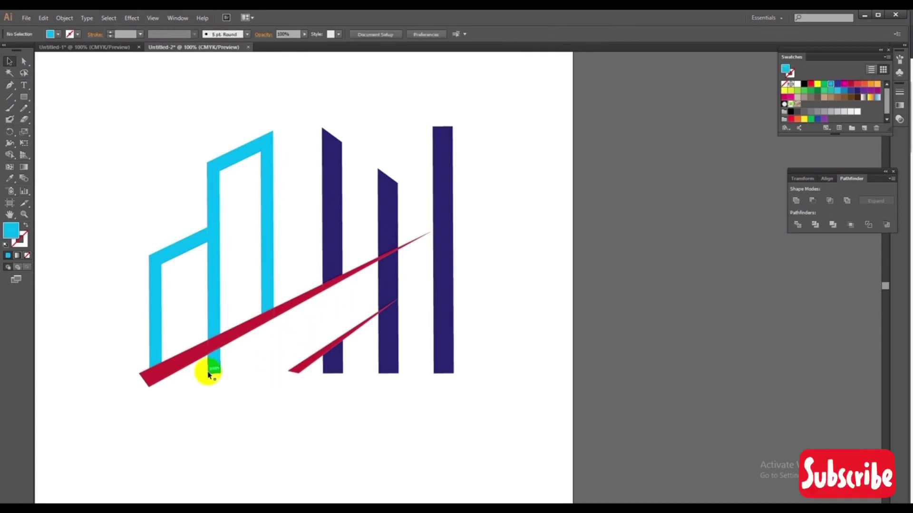
pyautogui.click(214, 368)
pyautogui.press('Delete')
pyautogui.click(390, 283)
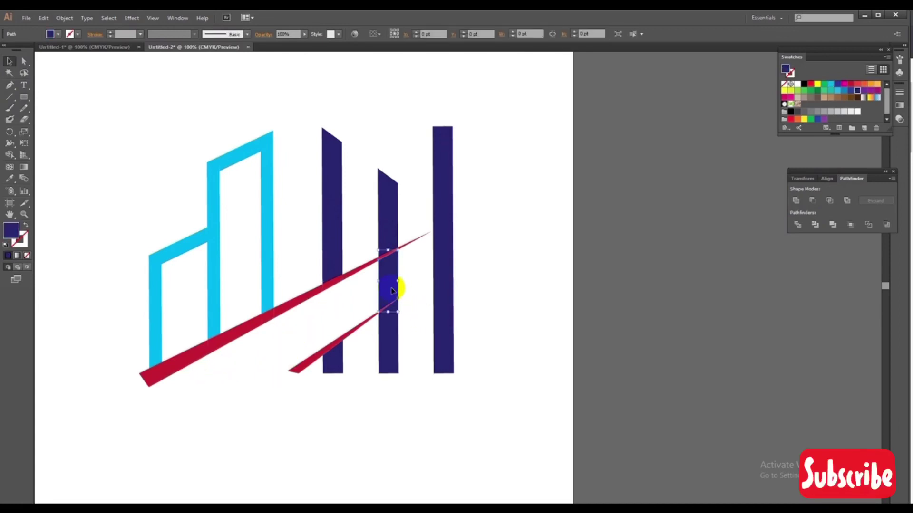
pyautogui.press('Delete')
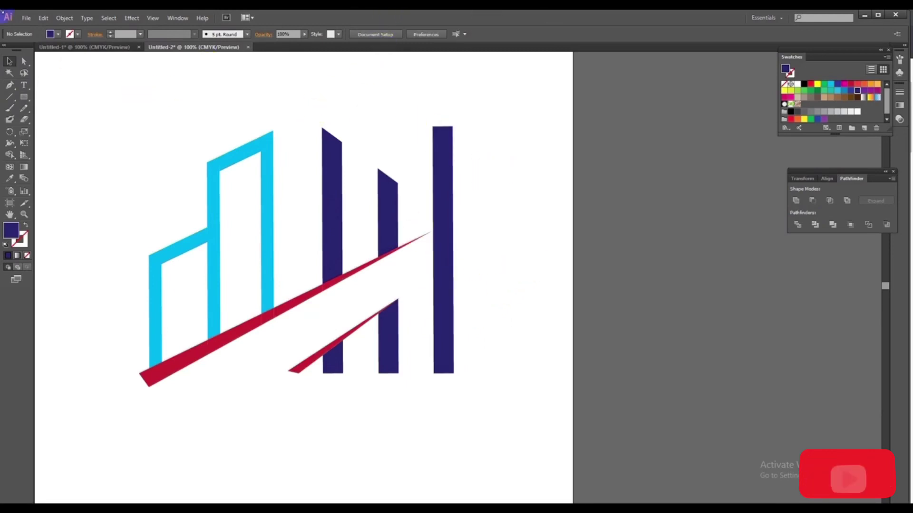
# Step: Cut the tallest right bar along a slanted line using Divide Objects Below
pyautogui.moveTo(11, 97); pyautogui.dragTo(67, 94)
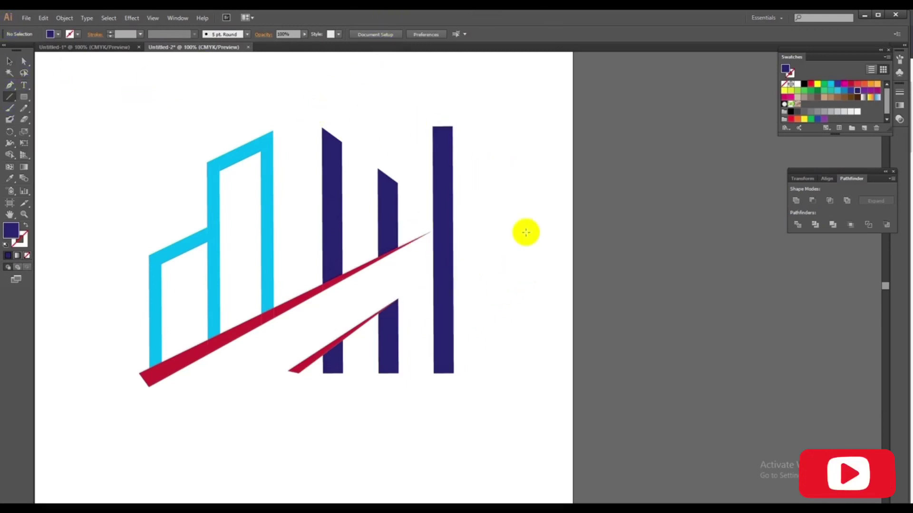
pyautogui.moveTo(397, 295); pyautogui.dragTo(472, 344)
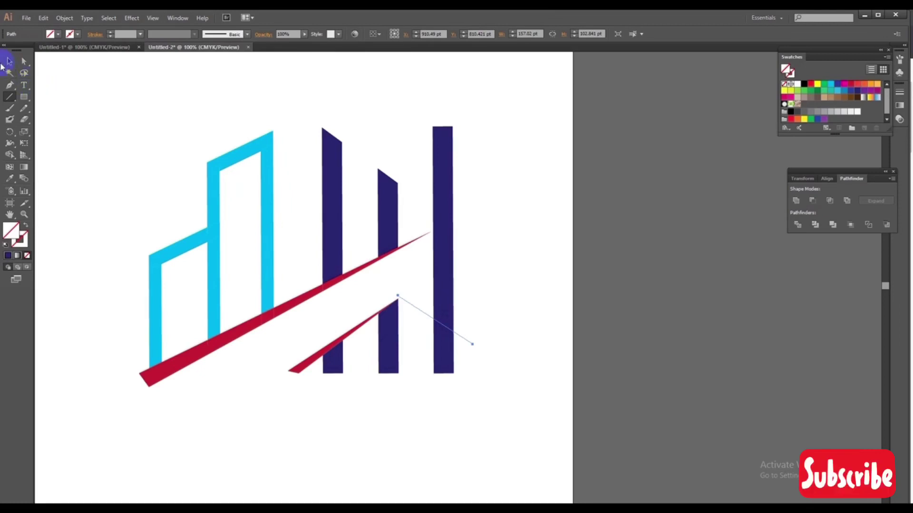
pyautogui.click(66, 19)
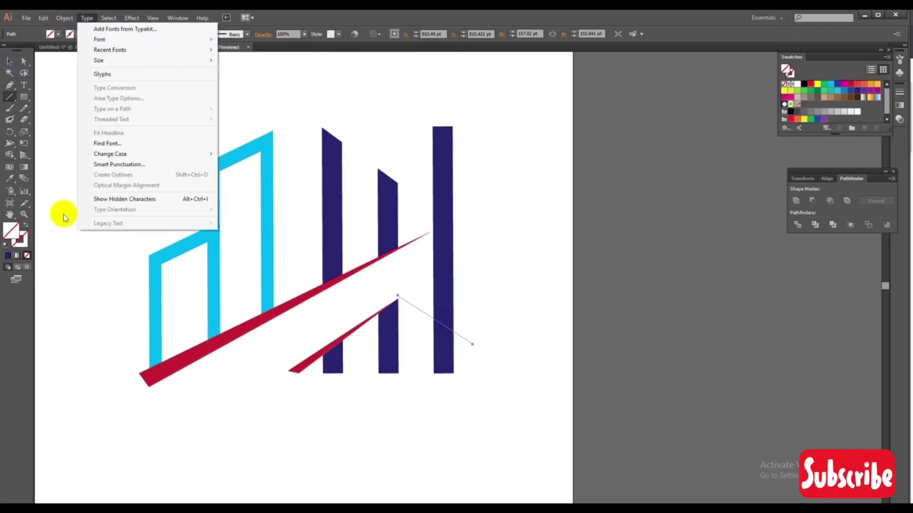
pyautogui.click(64, 18)
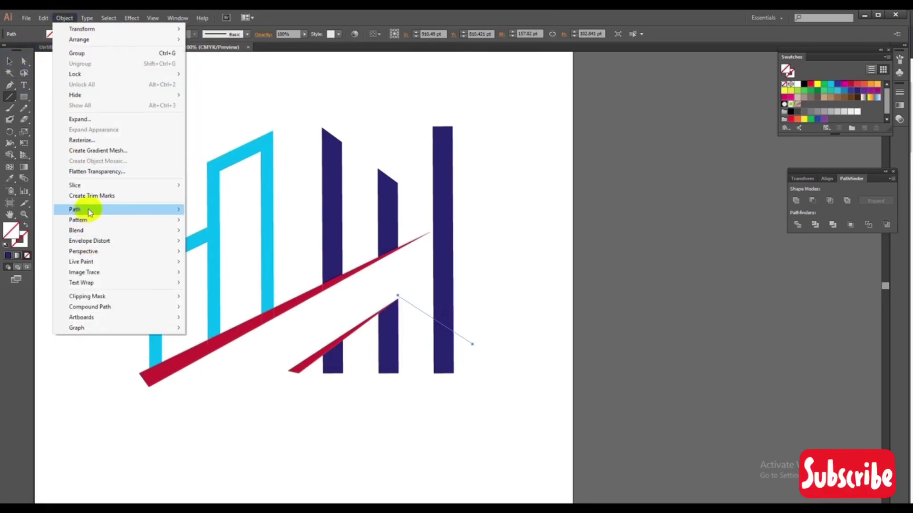
pyautogui.moveTo(75, 209)
pyautogui.click(217, 290)
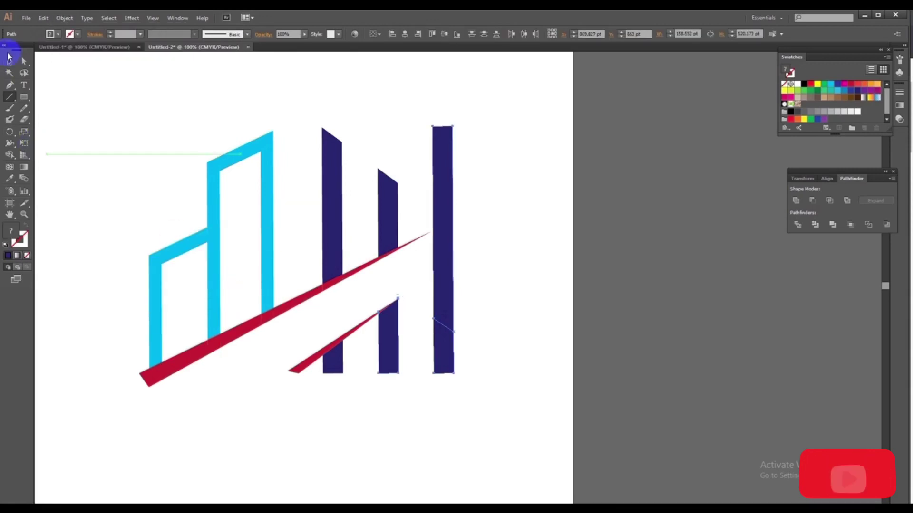
# Step: Delete the tall bar's upper piece, leaving a short angled stub
pyautogui.click(9, 62)
pyautogui.click(617, 300)
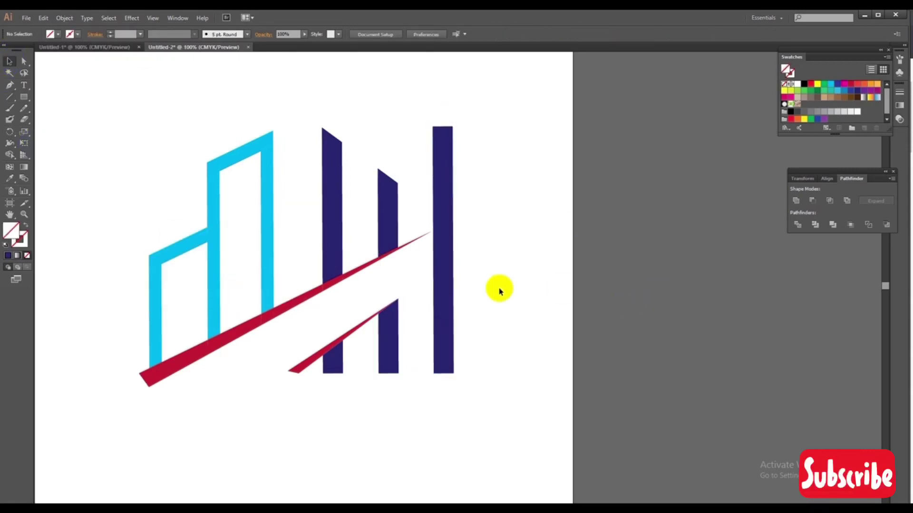
pyautogui.click(449, 282)
pyautogui.press('Delete')
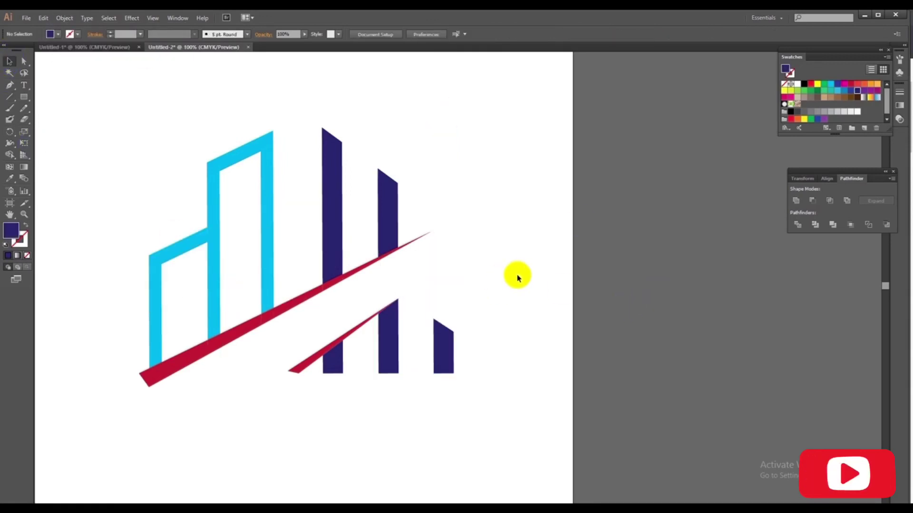
pyautogui.hotkey('ctrl', '-')
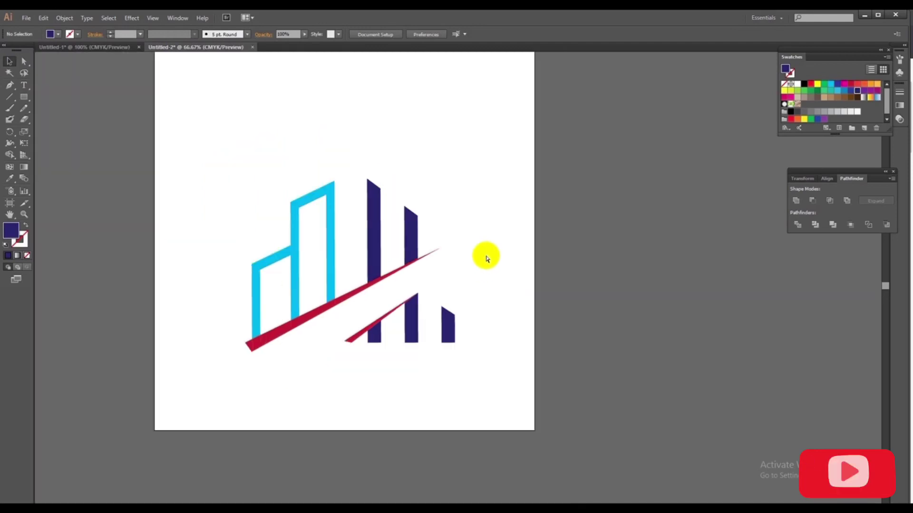
pyautogui.moveTo(252, 171); pyautogui.dragTo(337, 285)
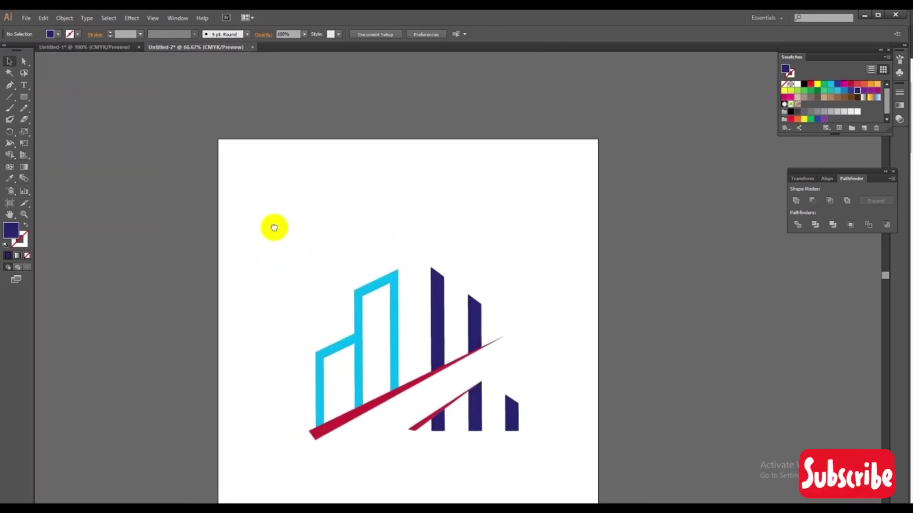
pyautogui.moveTo(230, 196)
pyautogui.mouseDown()
pyautogui.moveTo(427, 365)
pyautogui.moveTo(473, 389)
pyautogui.mouseUp()
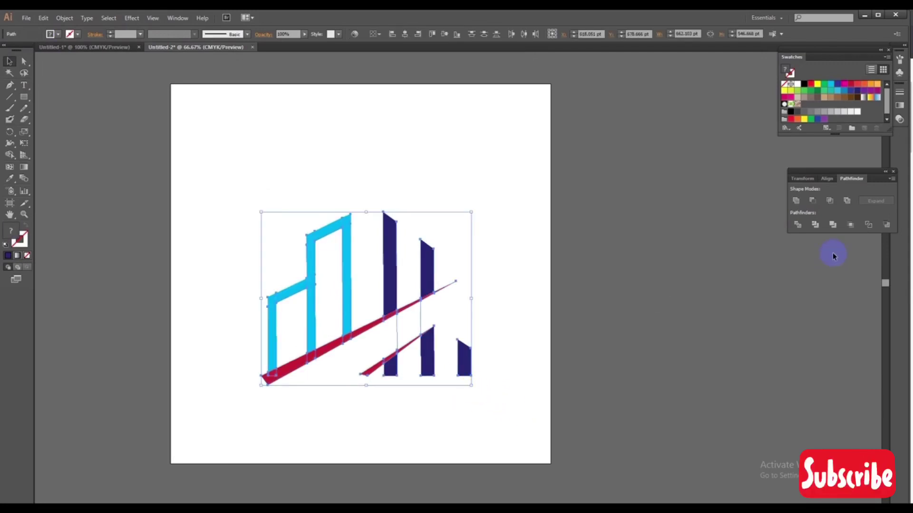
# Step: Divide the logo shapes, scale the logo down and move it up the artboard
pyautogui.click(815, 225)
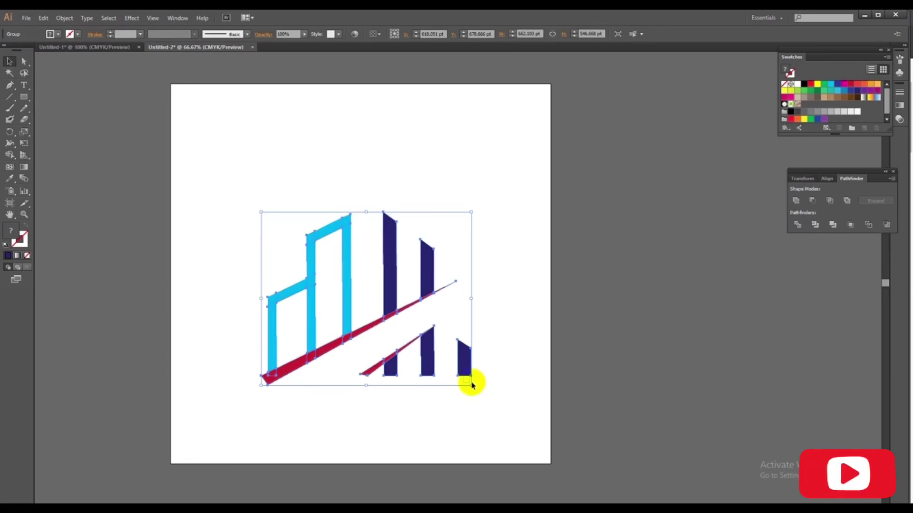
pyautogui.moveTo(471, 385); pyautogui.dragTo(448, 366)
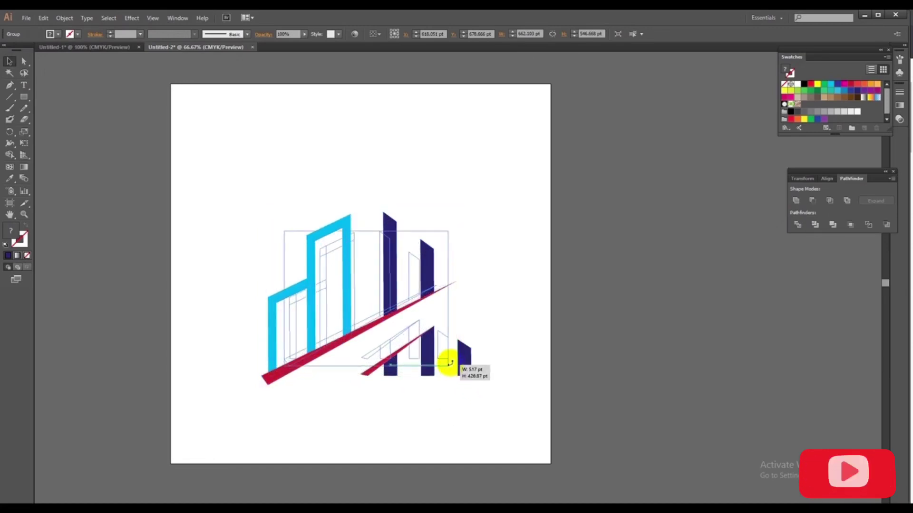
pyautogui.moveTo(349, 311); pyautogui.dragTo(351, 245)
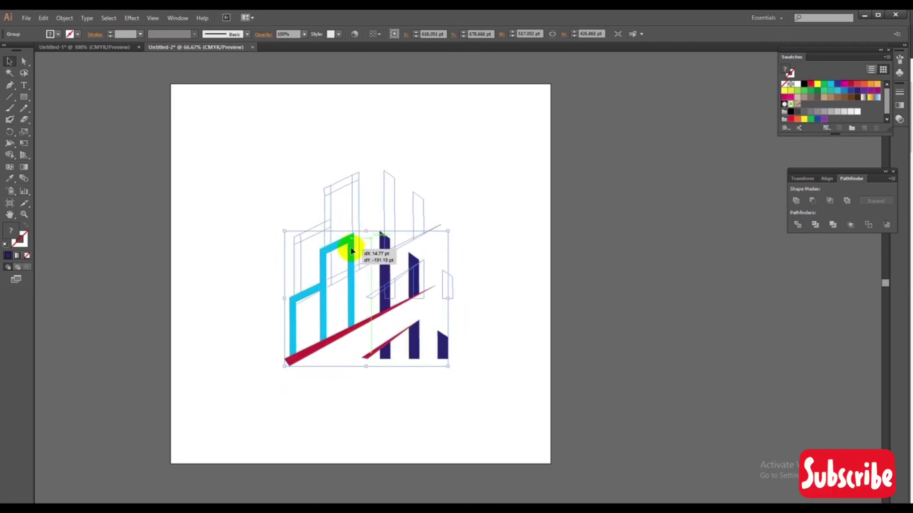
pyautogui.click(474, 257)
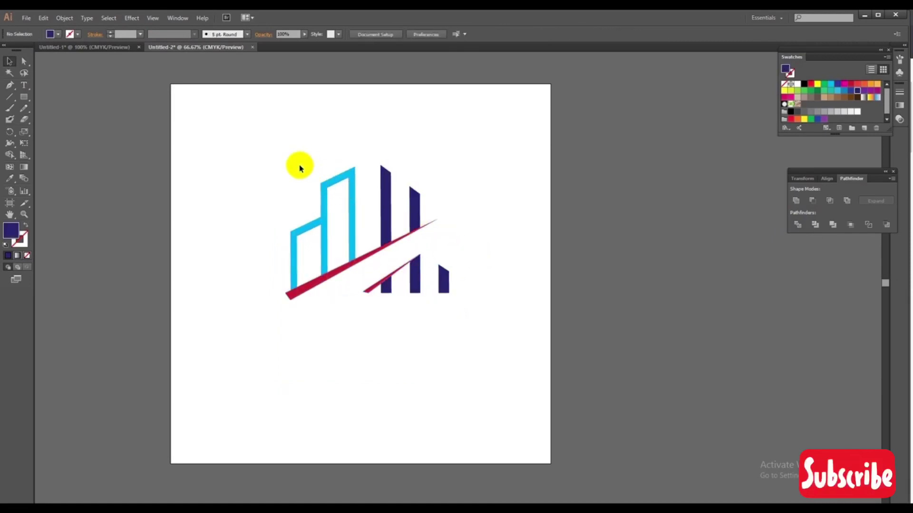
# Step: Shrink the logo a little more, to about 306 pt wide, and recheck at actual size
pyautogui.moveTo(248, 173); pyautogui.dragTo(469, 328)
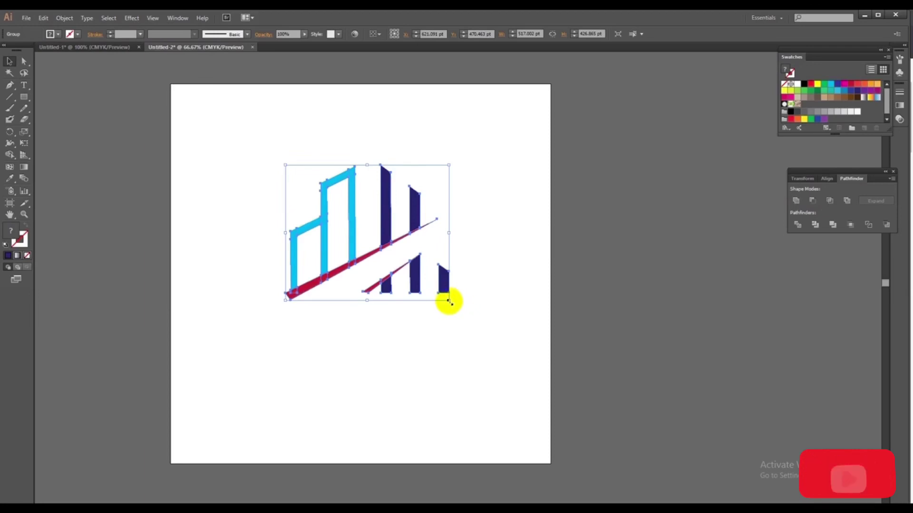
pyautogui.moveTo(448, 300); pyautogui.dragTo(427, 282)
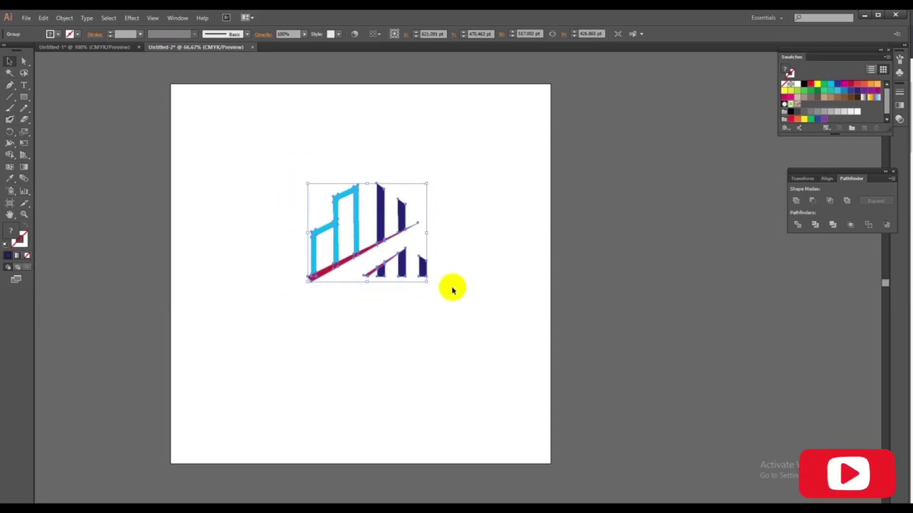
pyautogui.click(482, 286)
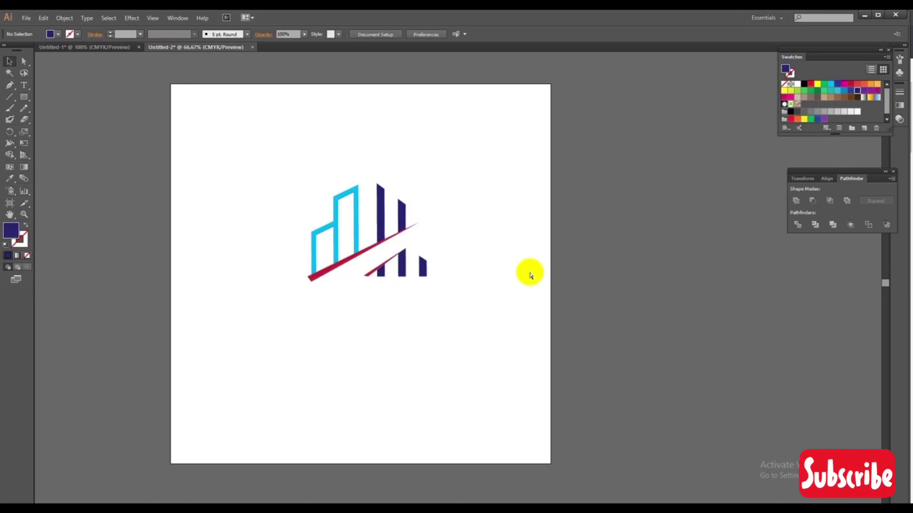
pyautogui.click(458, 254)
pyautogui.moveTo(487, 261)
pyautogui.mouseDown()
pyautogui.moveTo(536, 265)
pyautogui.moveTo(557, 240)
pyautogui.moveTo(517, 225)
pyautogui.mouseUp()
pyautogui.hotkey('ctrl', '1')
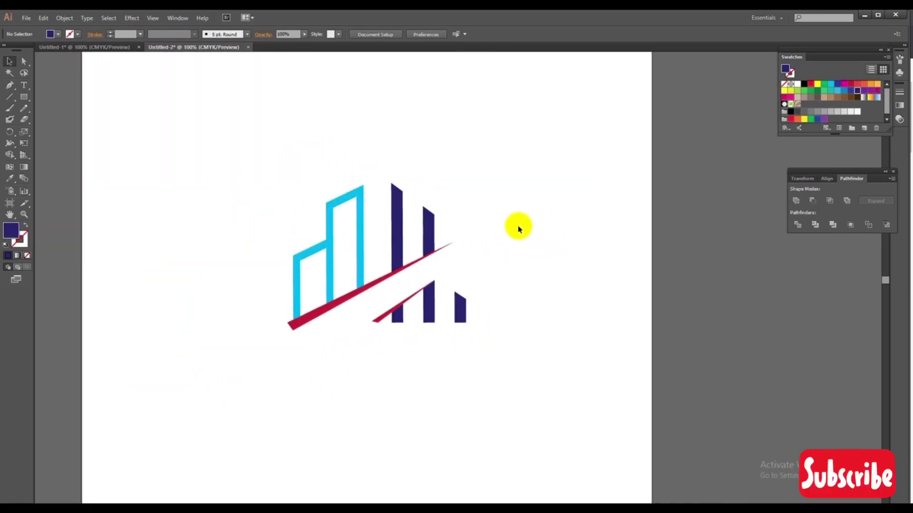
pyautogui.moveTo(488, 344); pyautogui.dragTo(449, 317)
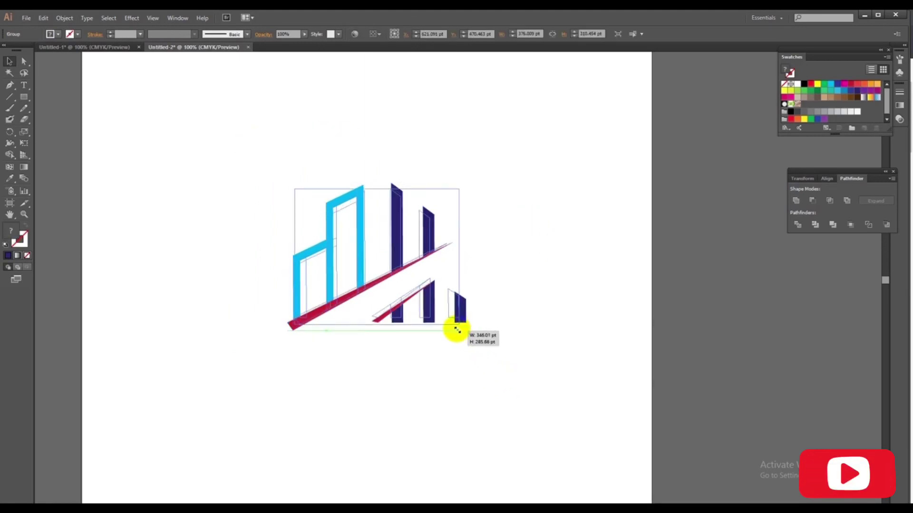
pyautogui.click(528, 309)
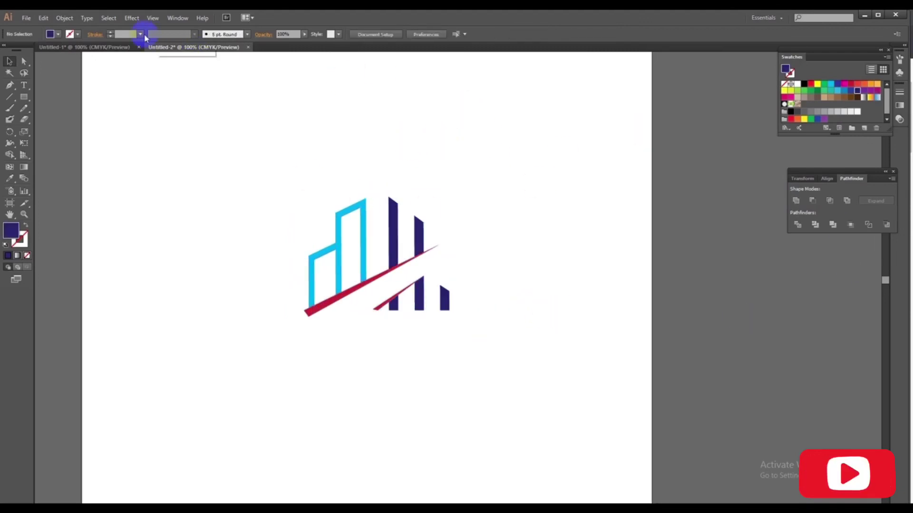
# Step: Switch to the Untitled-1 document and pick the Type tool for the COMPANY text
pyautogui.click(95, 47)
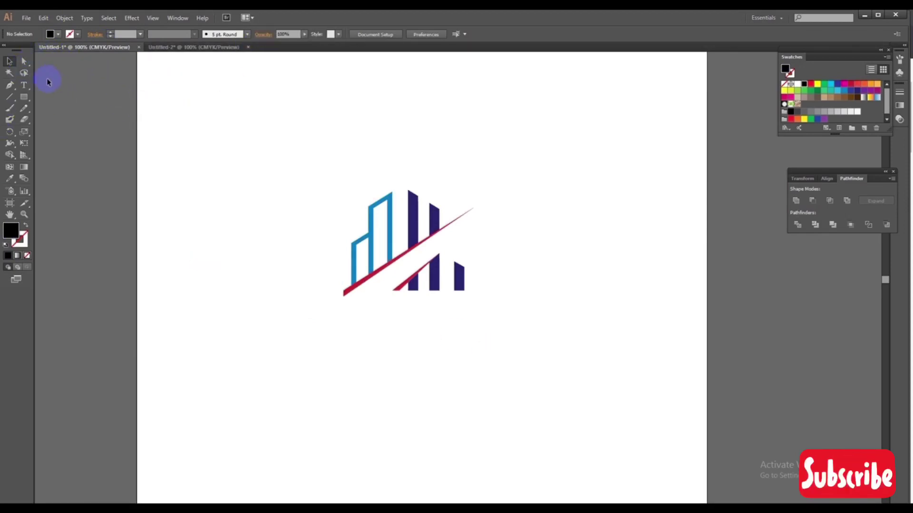
pyautogui.moveTo(21, 91); pyautogui.dragTo(56, 84)
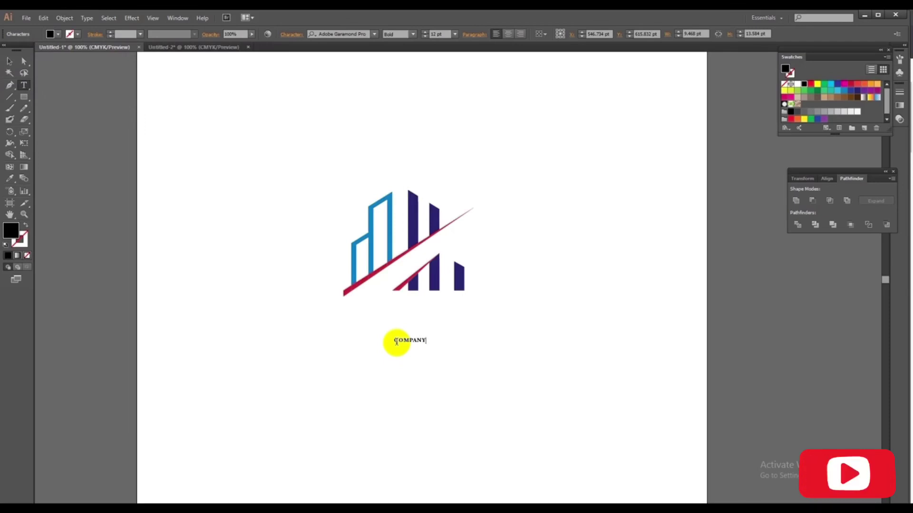
# Step: Scale the COMPANY text up to headline size and colour it navy
pyautogui.click(797, 16)
pyautogui.click(10, 61)
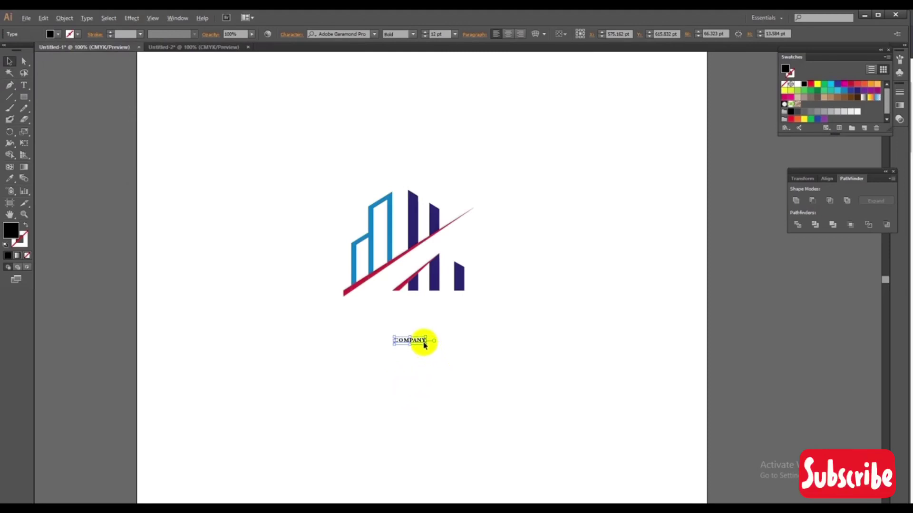
pyautogui.click(430, 354)
pyautogui.moveTo(430, 355); pyautogui.dragTo(477, 373)
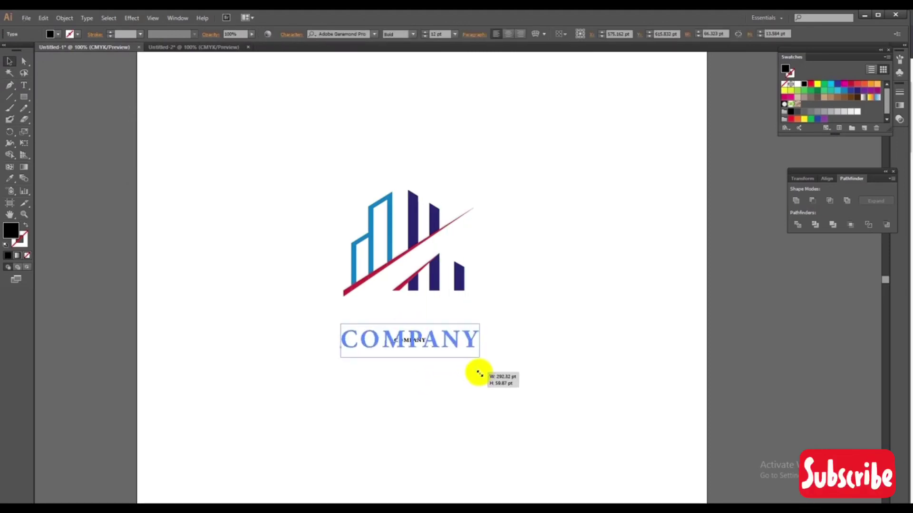
pyautogui.moveTo(397, 342); pyautogui.dragTo(401, 332)
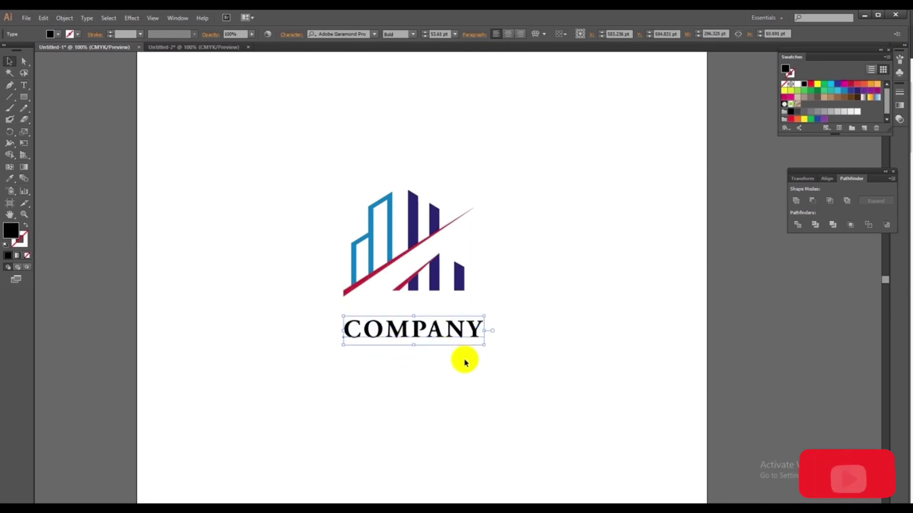
pyautogui.moveTo(485, 344); pyautogui.dragTo(478, 343)
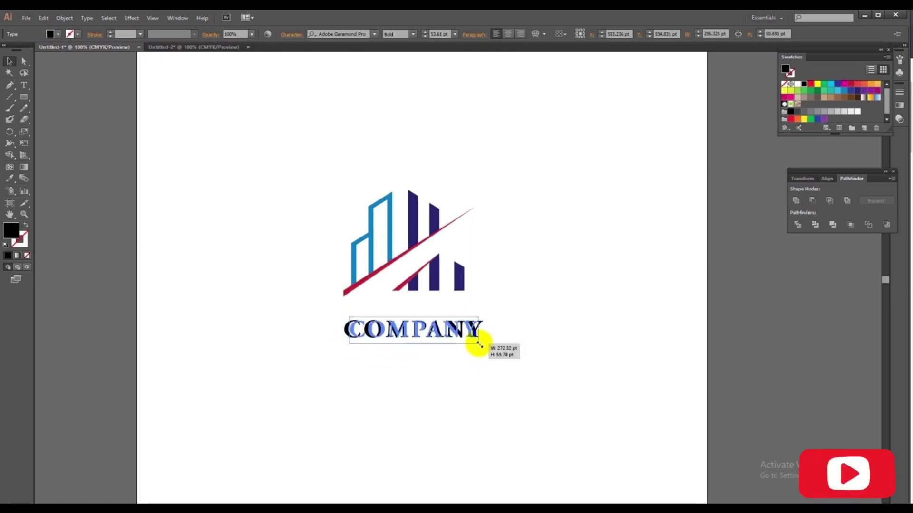
pyautogui.click(855, 93)
pyautogui.click(605, 295)
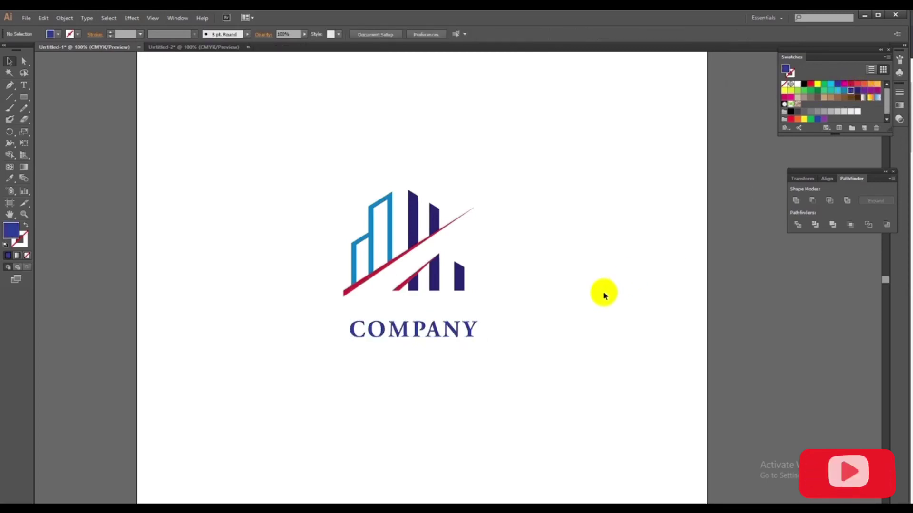
# Step: Narrow COMPANY slightly, convert it to outlines and ungroup the letters
pyautogui.moveTo(329, 315)
pyautogui.mouseDown()
pyautogui.moveTo(491, 359)
pyautogui.moveTo(472, 344)
pyautogui.mouseUp()
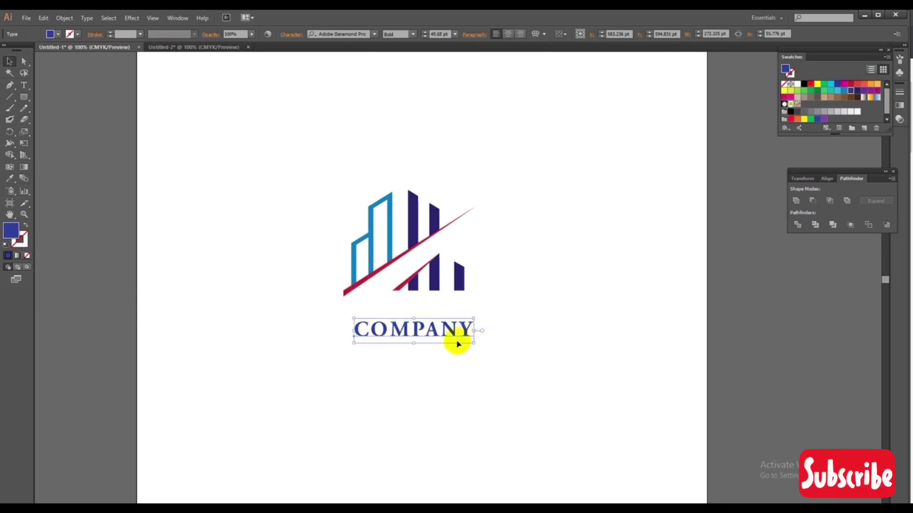
pyautogui.moveTo(417, 333); pyautogui.dragTo(407, 332)
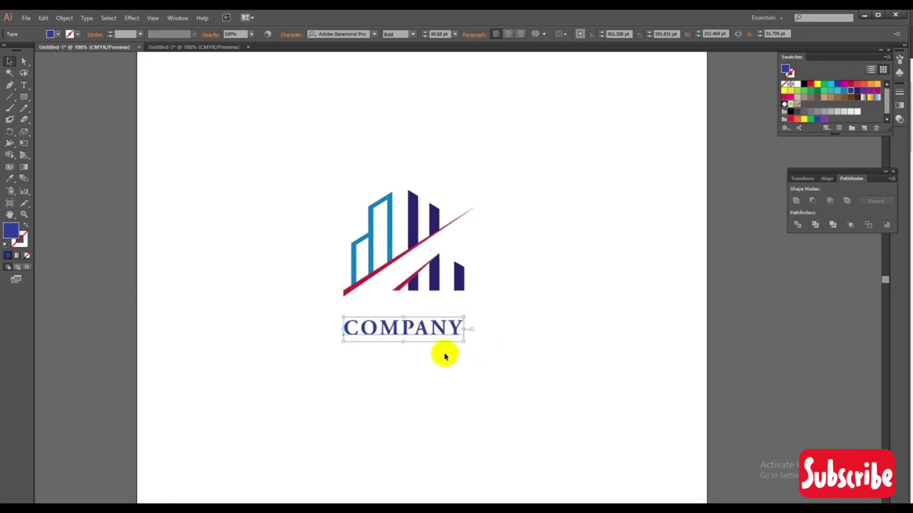
pyautogui.rightClick(436, 332)
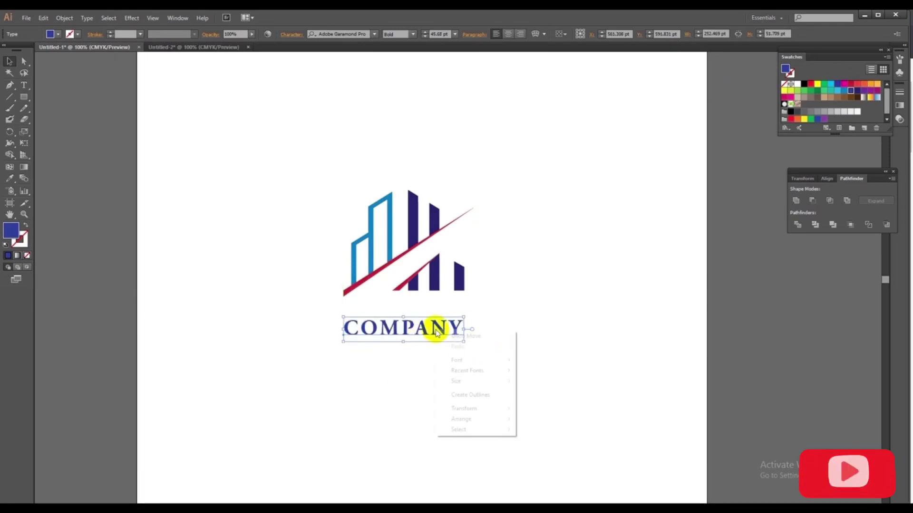
pyautogui.click(473, 394)
pyautogui.rightClick(493, 332)
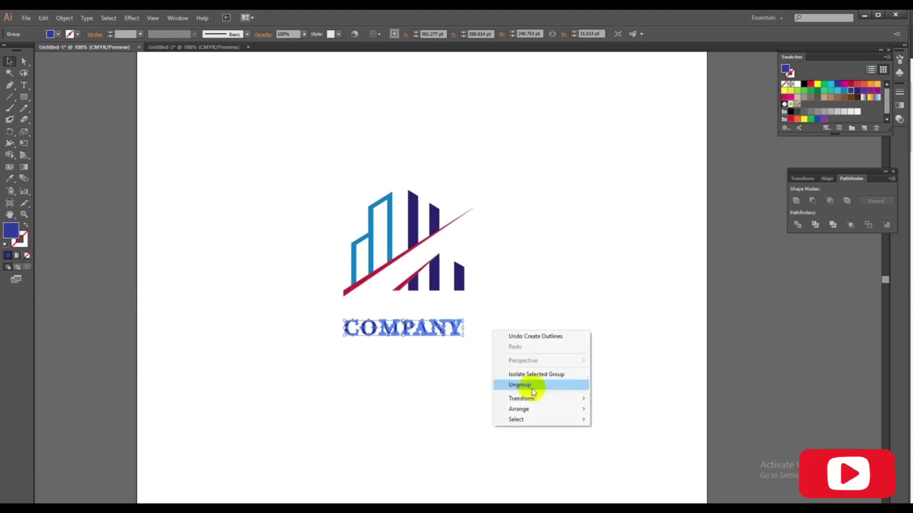
pyautogui.click(531, 389)
pyautogui.click(561, 367)
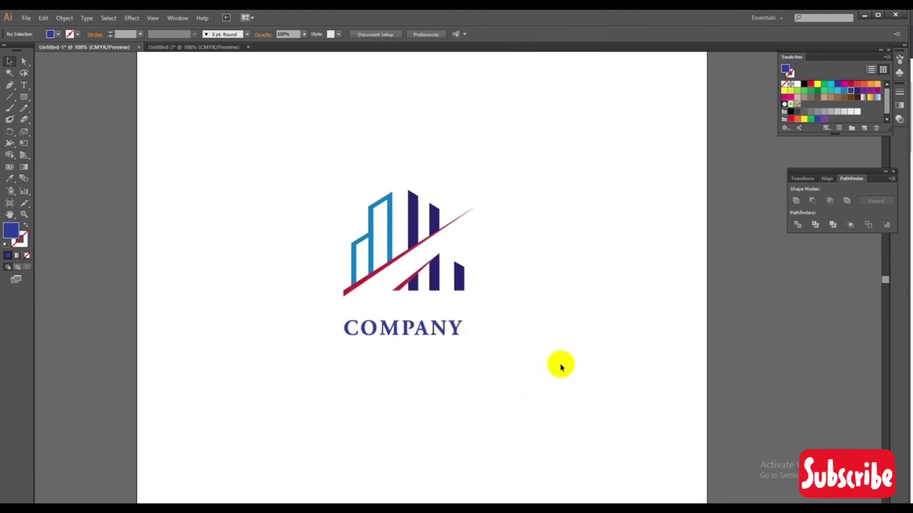
pyautogui.click(26, 86)
# Step: Add black TAGLINE HERE text, enlarged and placed directly under COMPANY
pyautogui.click(367, 374)
pyautogui.write('TAGLINE HERE')
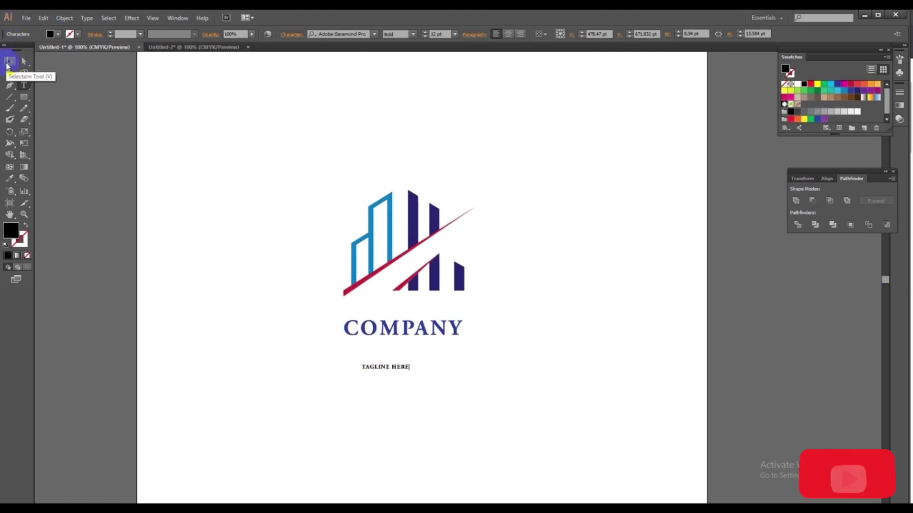
pyautogui.click(7, 66)
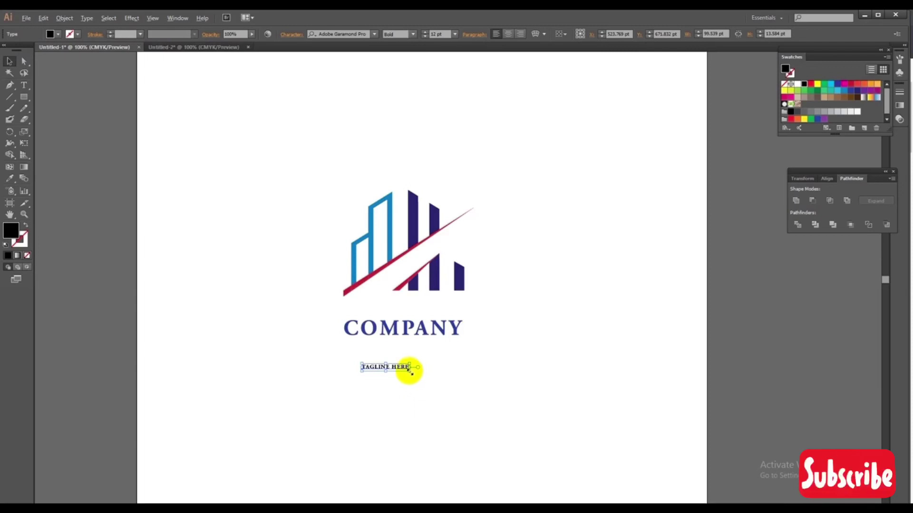
pyautogui.moveTo(410, 372)
pyautogui.mouseDown()
pyautogui.moveTo(428, 379)
pyautogui.moveTo(396, 362)
pyautogui.moveTo(396, 352)
pyautogui.mouseUp()
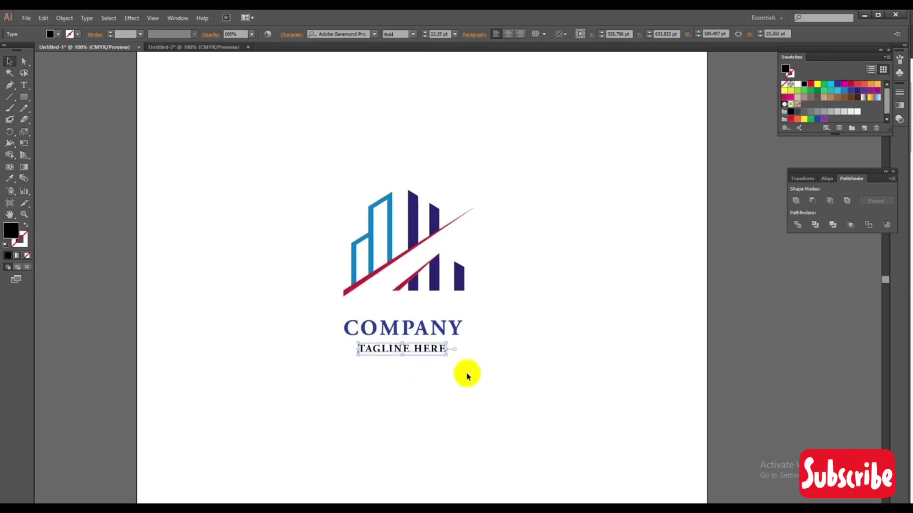
pyautogui.click(546, 415)
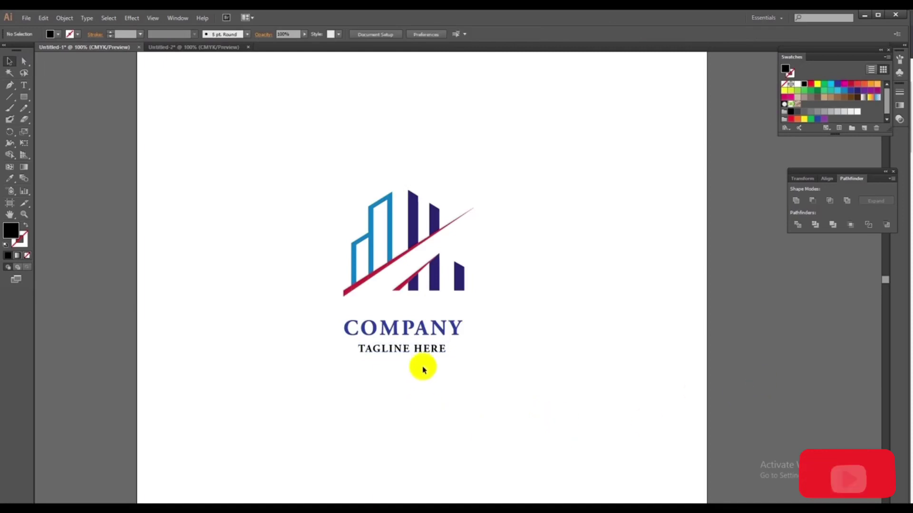
# Step: Convert TAGLINE HERE to outlines and ungroup its letters
pyautogui.click(418, 350)
pyautogui.rightClick(466, 368)
pyautogui.click(516, 430)
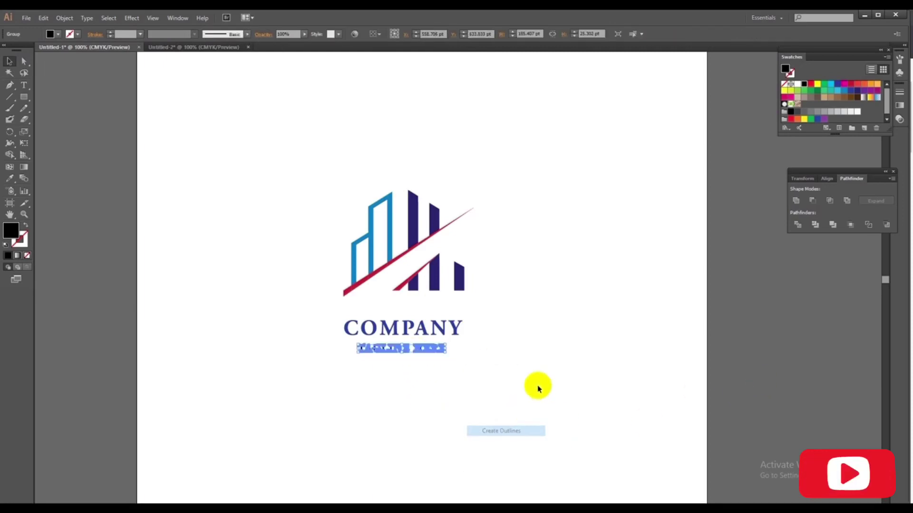
pyautogui.rightClick(537, 386)
pyautogui.click(602, 439)
pyautogui.click(615, 402)
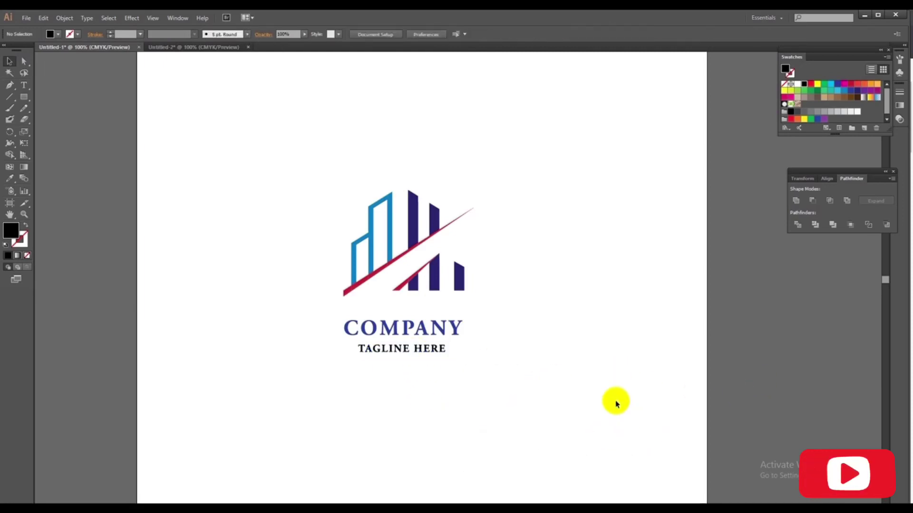
# Step: Zoom in on the finished skyline logo and pan to centre it with its COMPANY and TAGLINE HERE text
pyautogui.click(540, 305)
pyautogui.moveTo(473, 282)
pyautogui.mouseDown()
pyautogui.moveTo(605, 352)
pyautogui.moveTo(596, 338)
pyautogui.mouseUp()
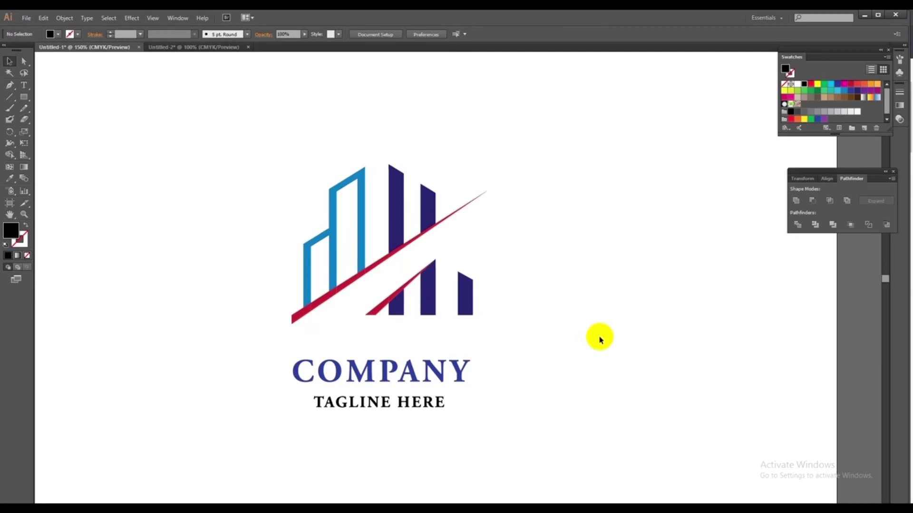